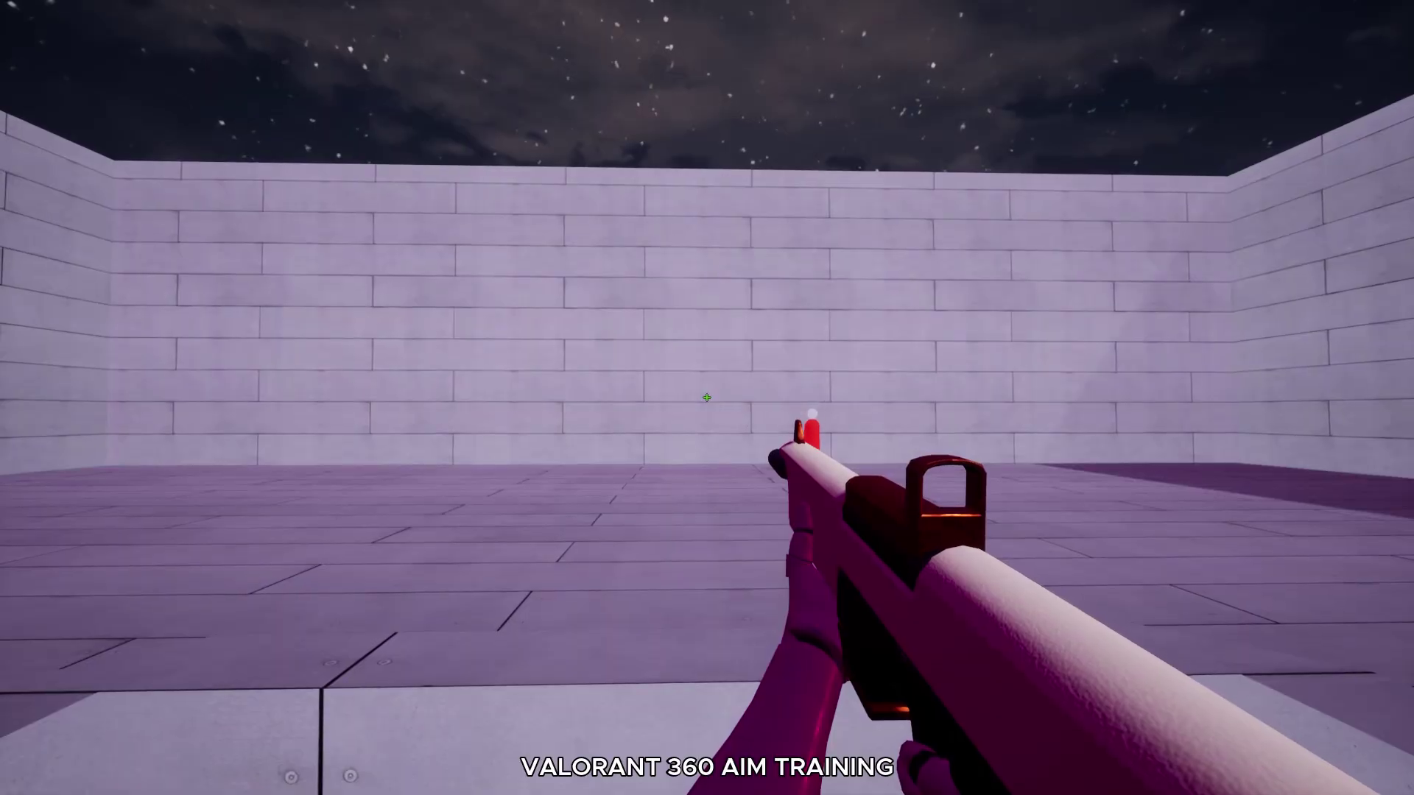
- Shoot the red target bot and rocket-jump to finish the sample scenarios
left_click(707, 397)
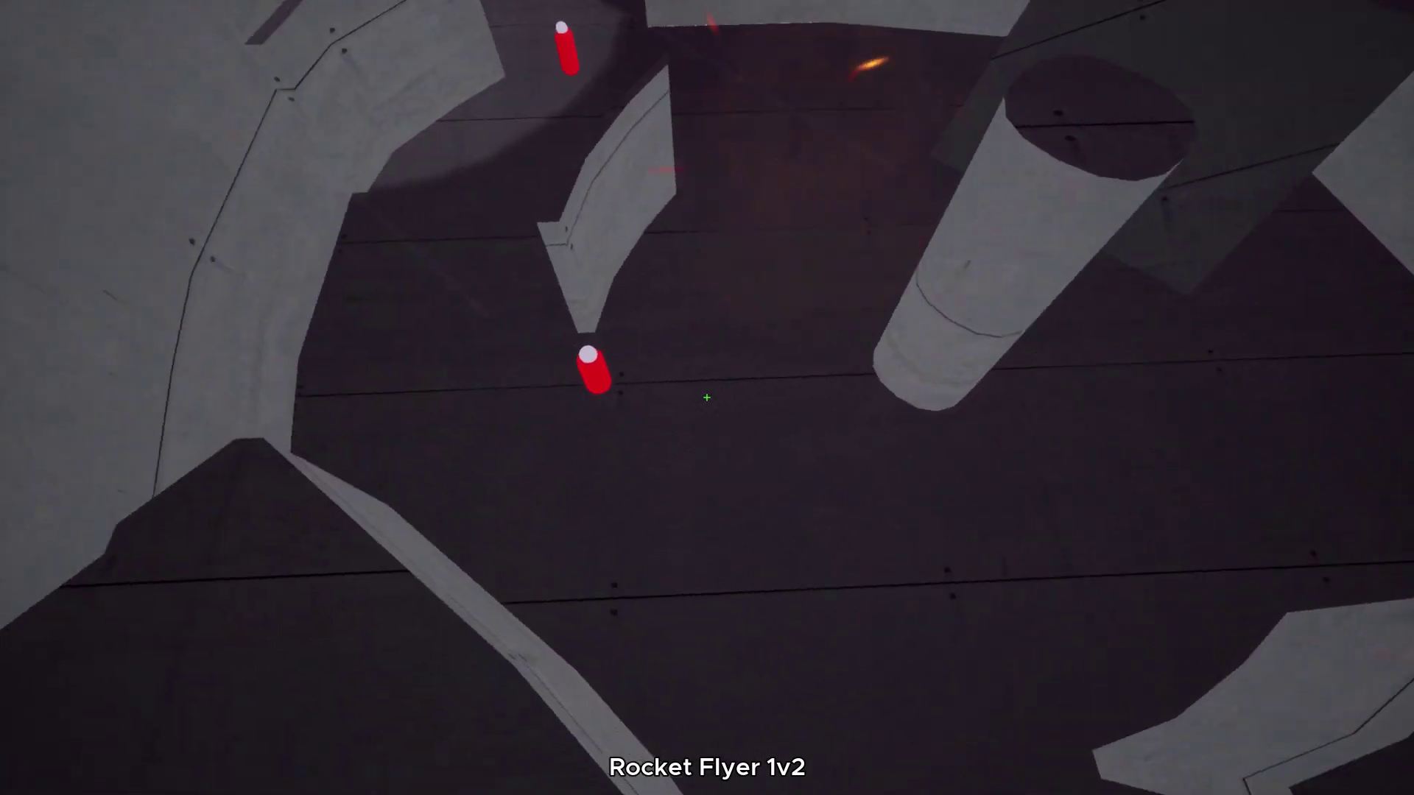
left_click(707, 398)
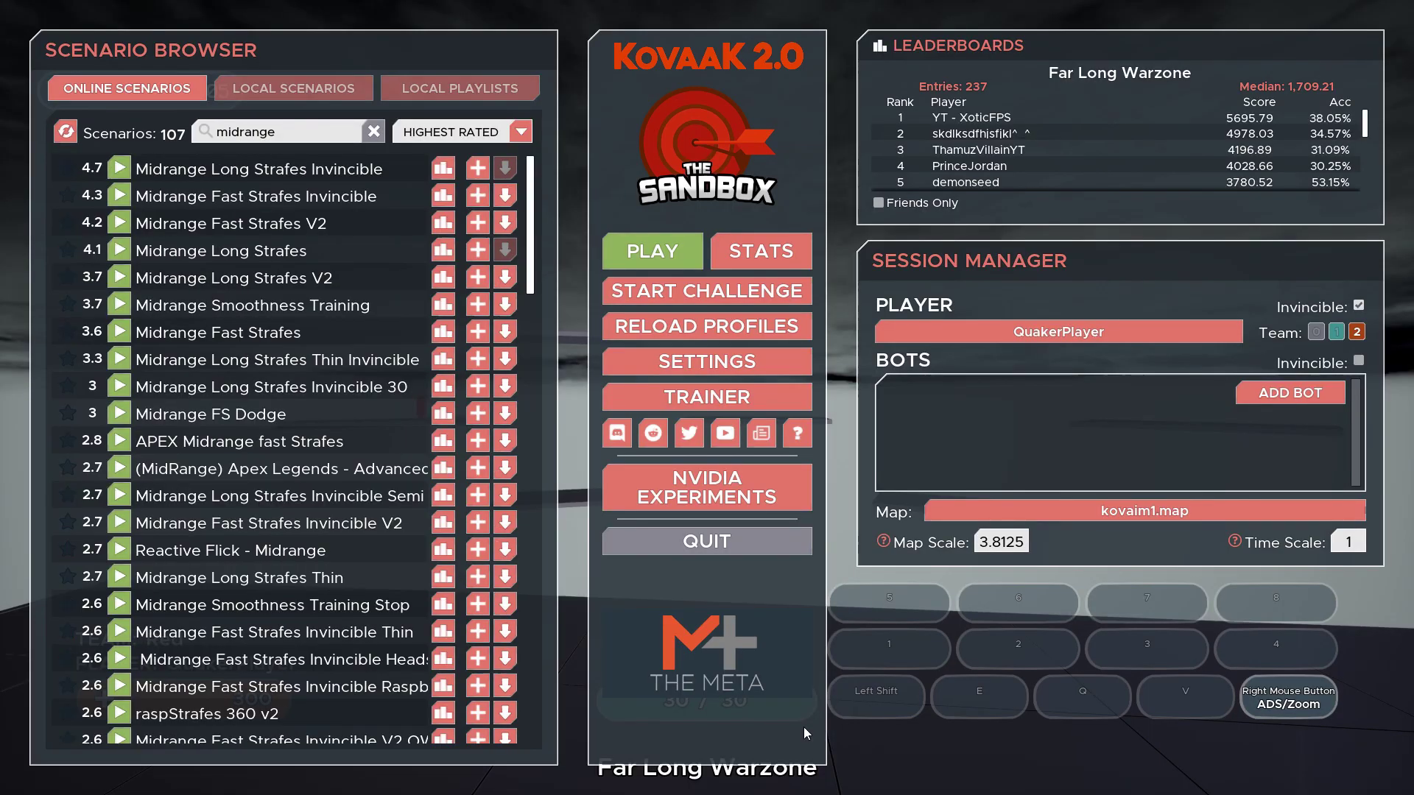
- Search local scenarios for 'midrange' and edit Midrange Long Strafes Invincible
mouse_move(379, 179)
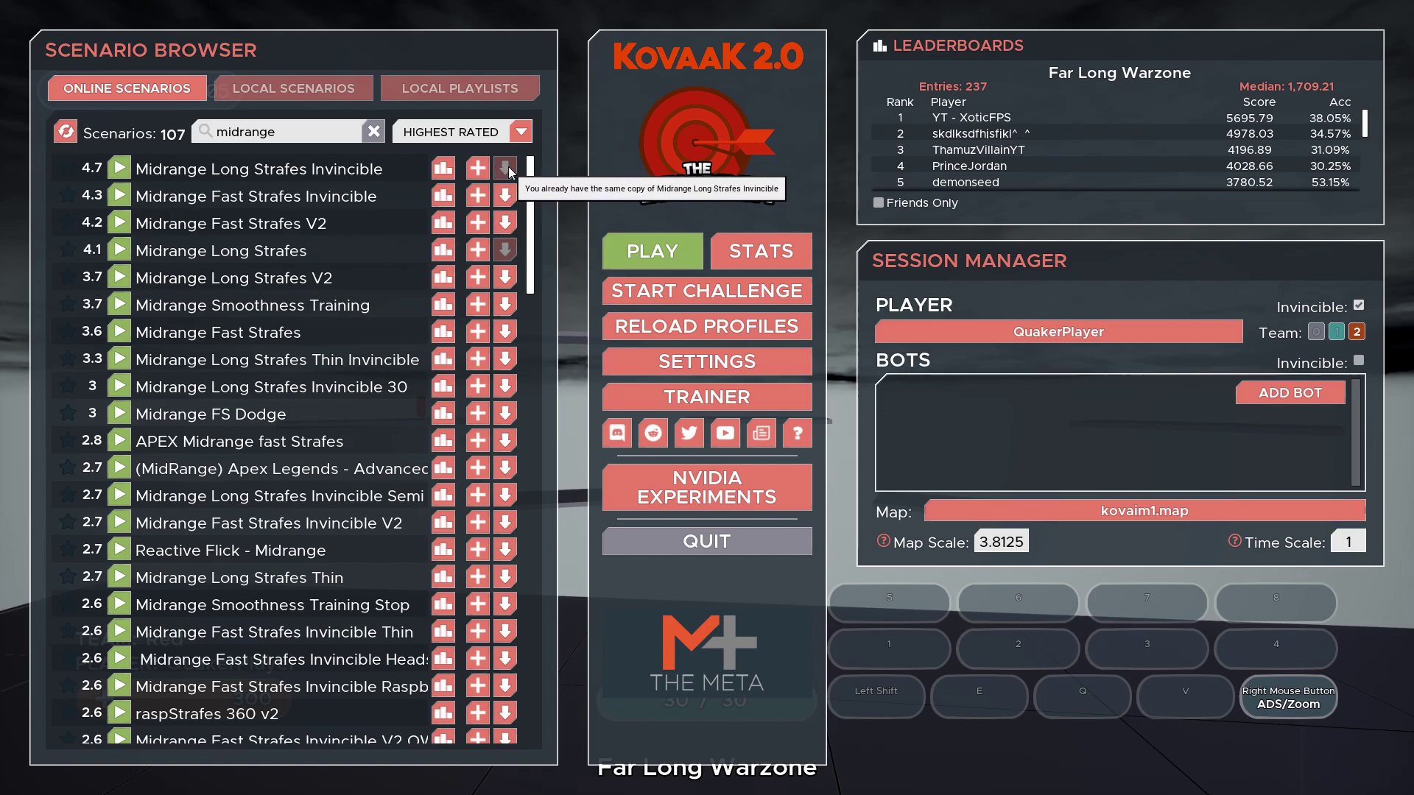
left_click(322, 88)
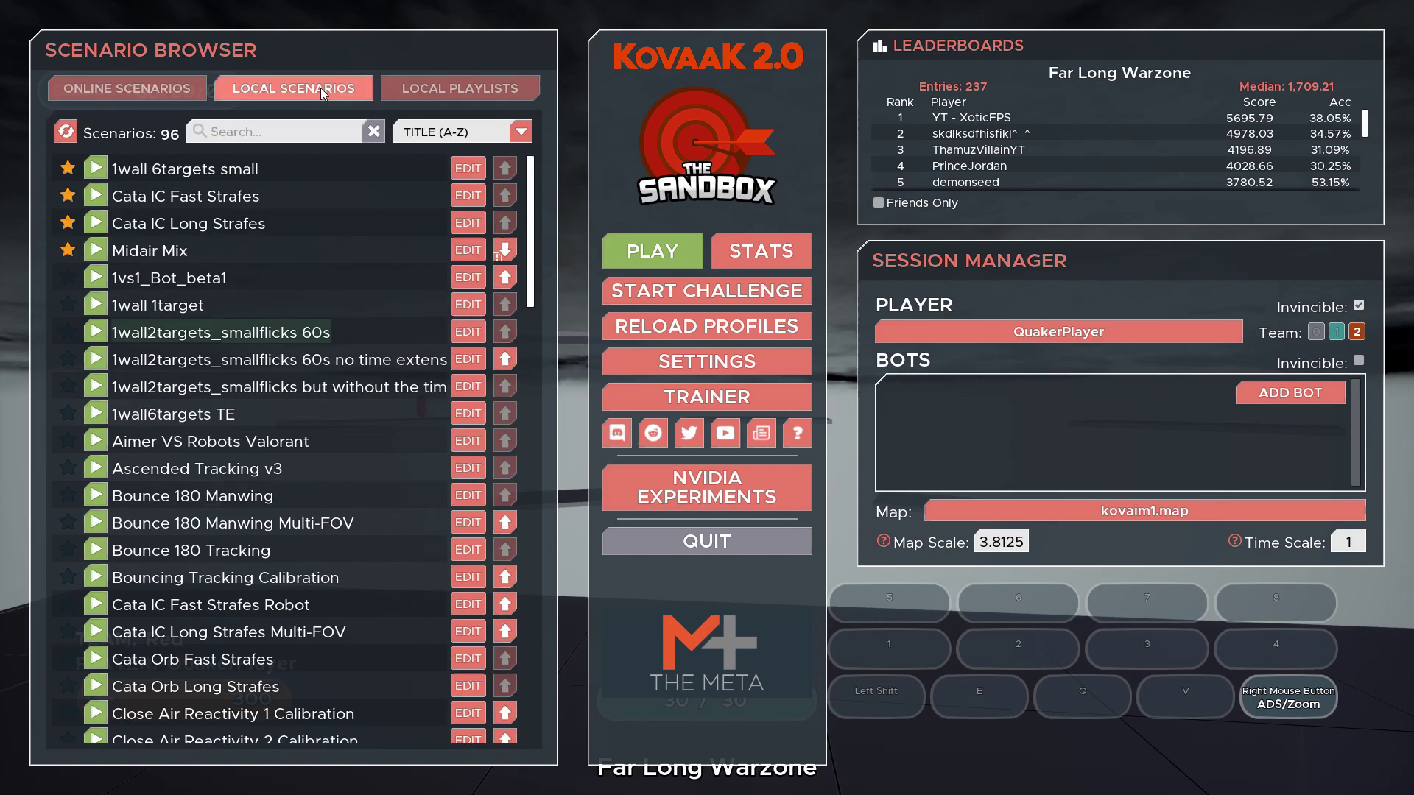
left_click(329, 132)
type("midrange")
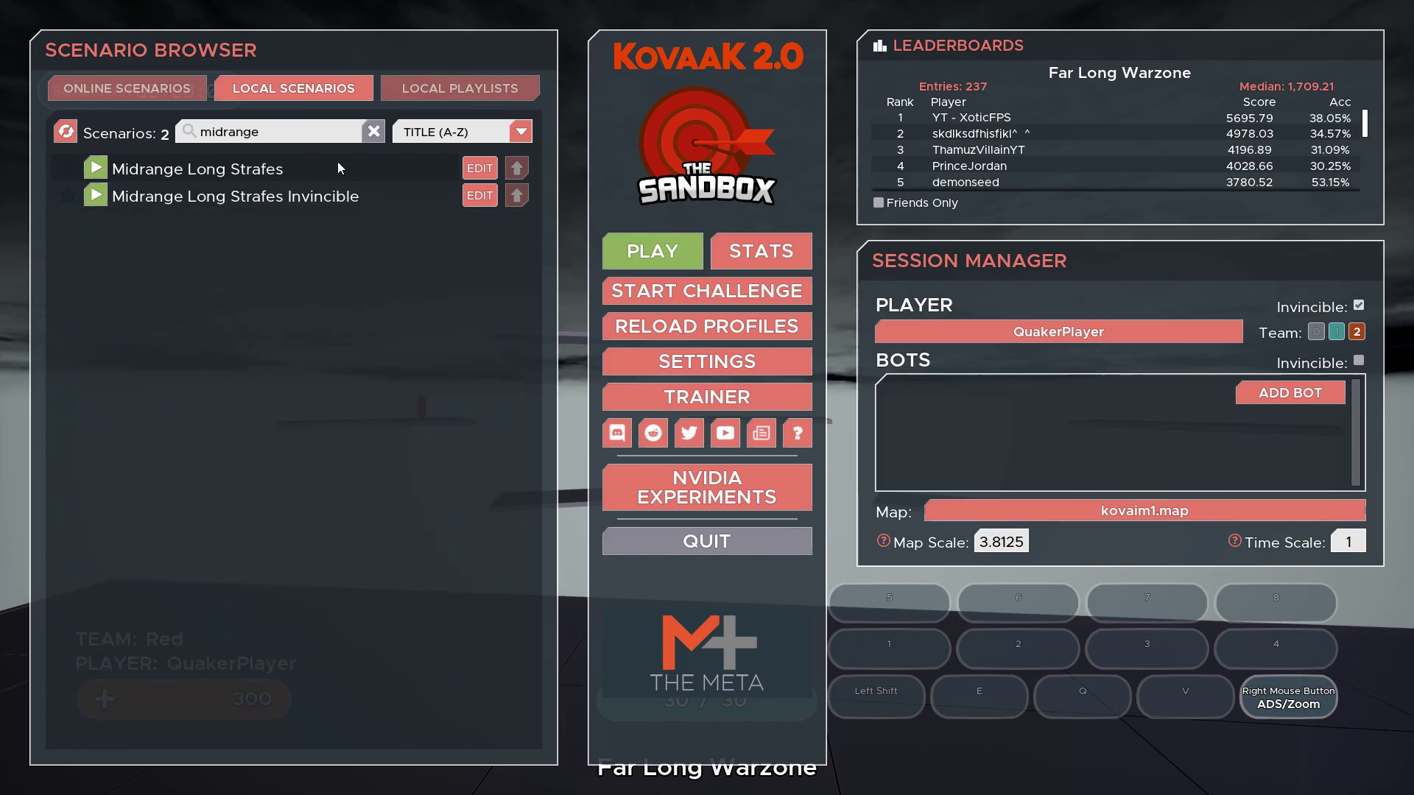
left_click(480, 196)
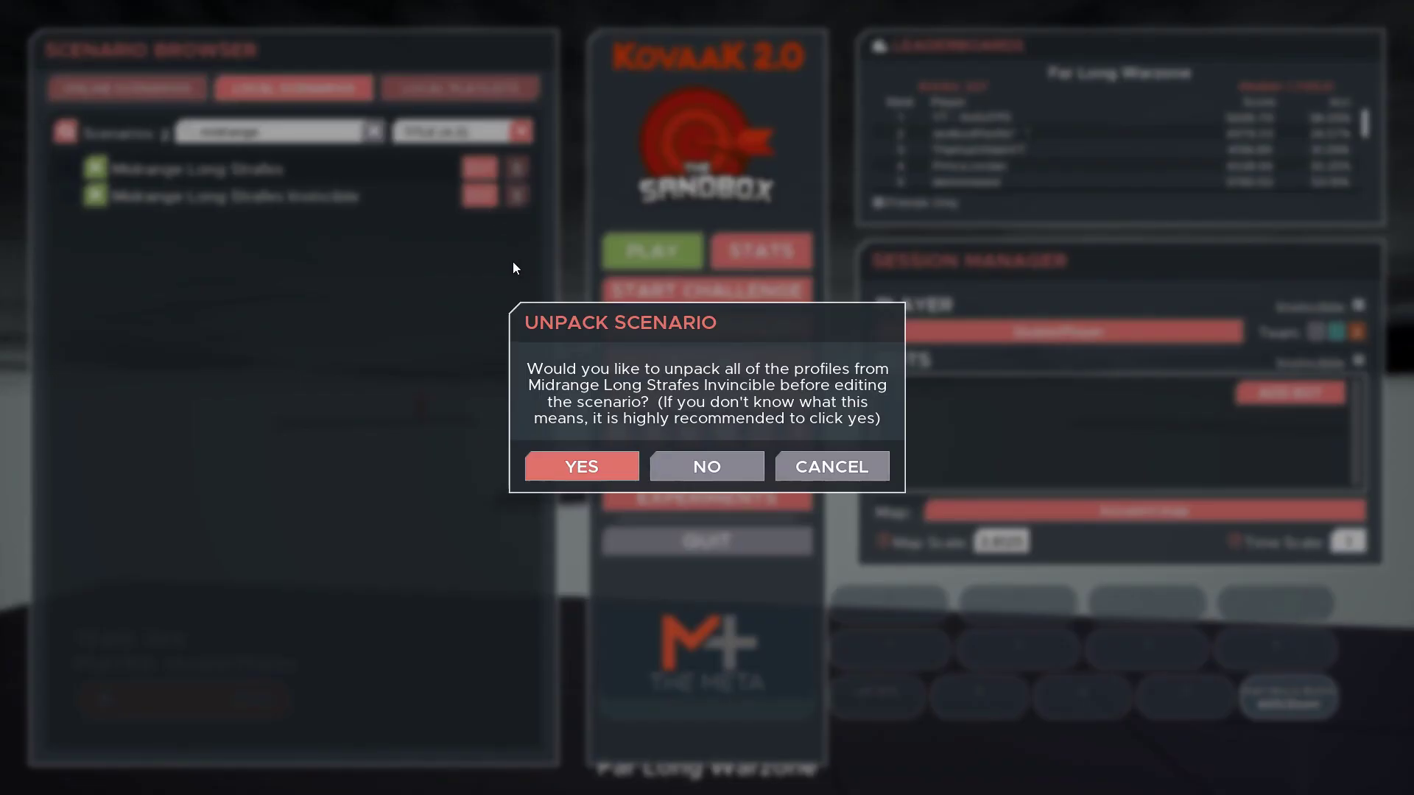
- Unpack all the scenario's profiles and test-play it, tracking the strafing bot
left_click(573, 475)
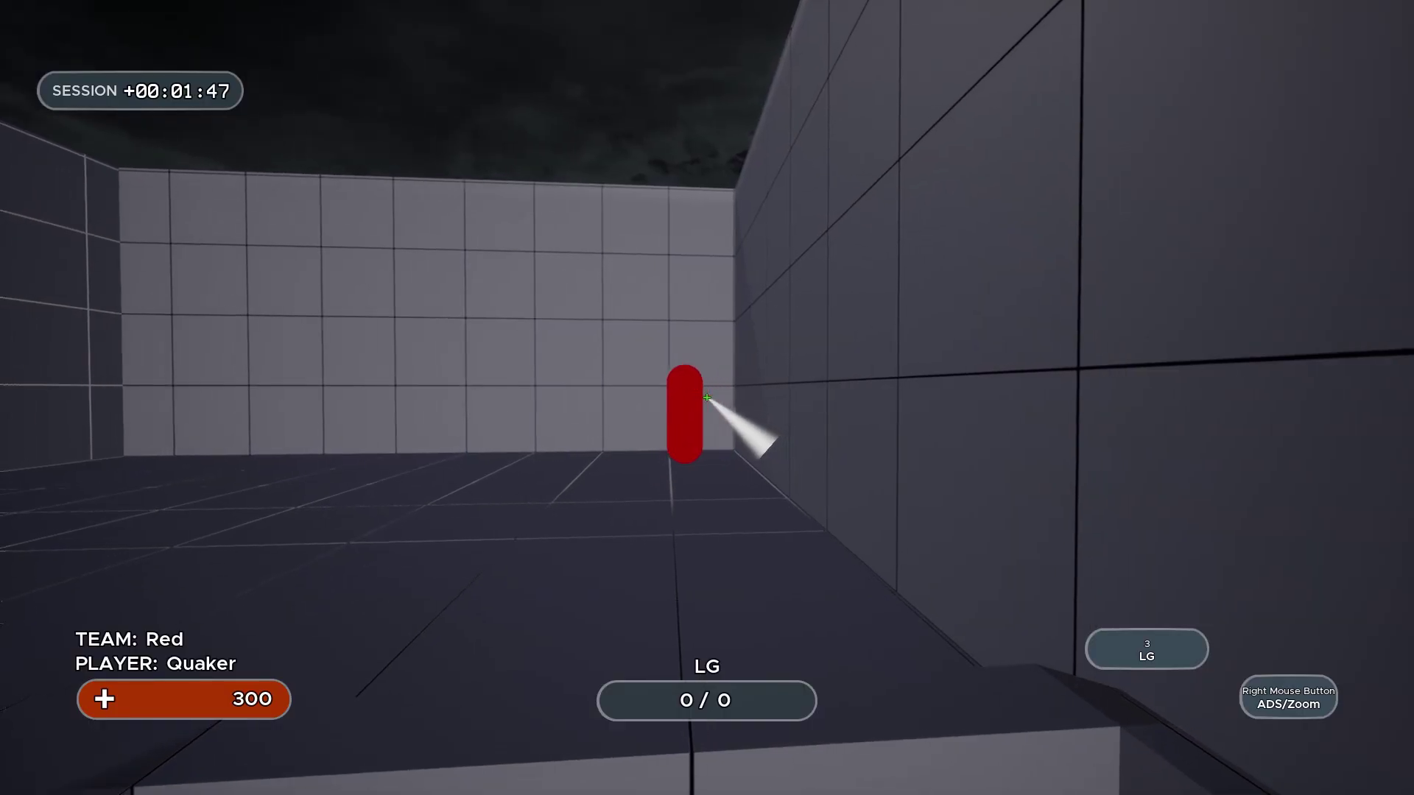
left_click_drag(707, 397, 707, 397)
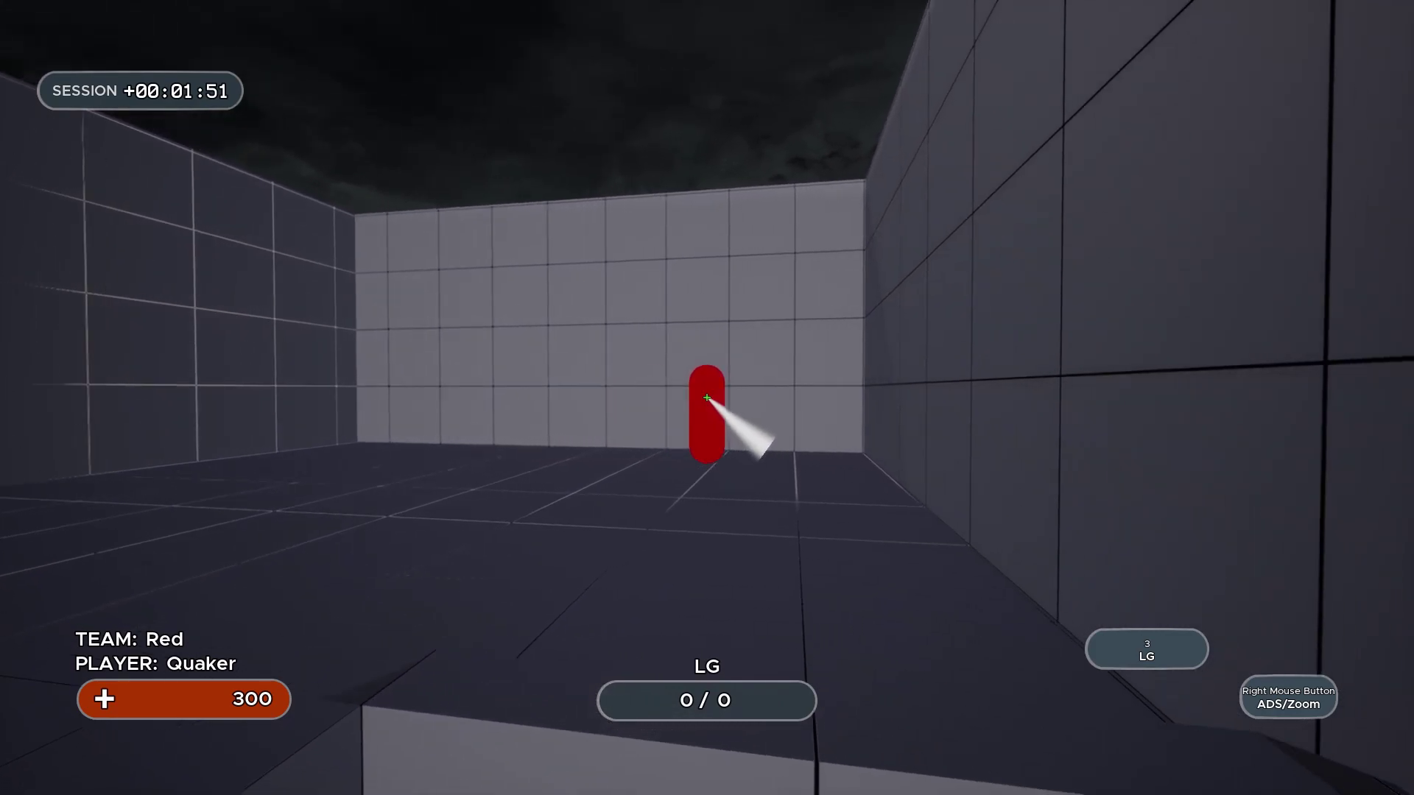
- Show the challenge properties and toggle player and bot invincibility off and back on
key("Escape")
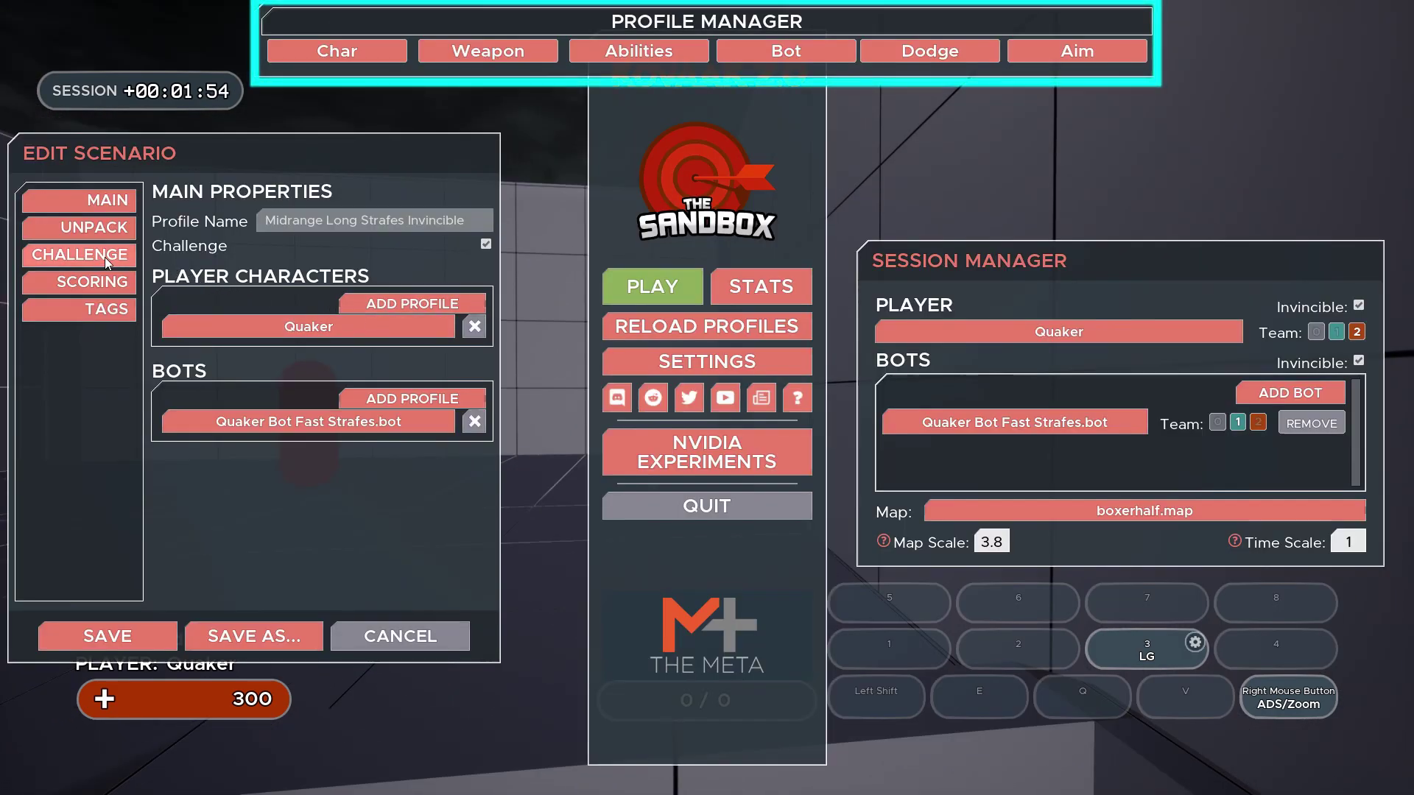
left_click(104, 254)
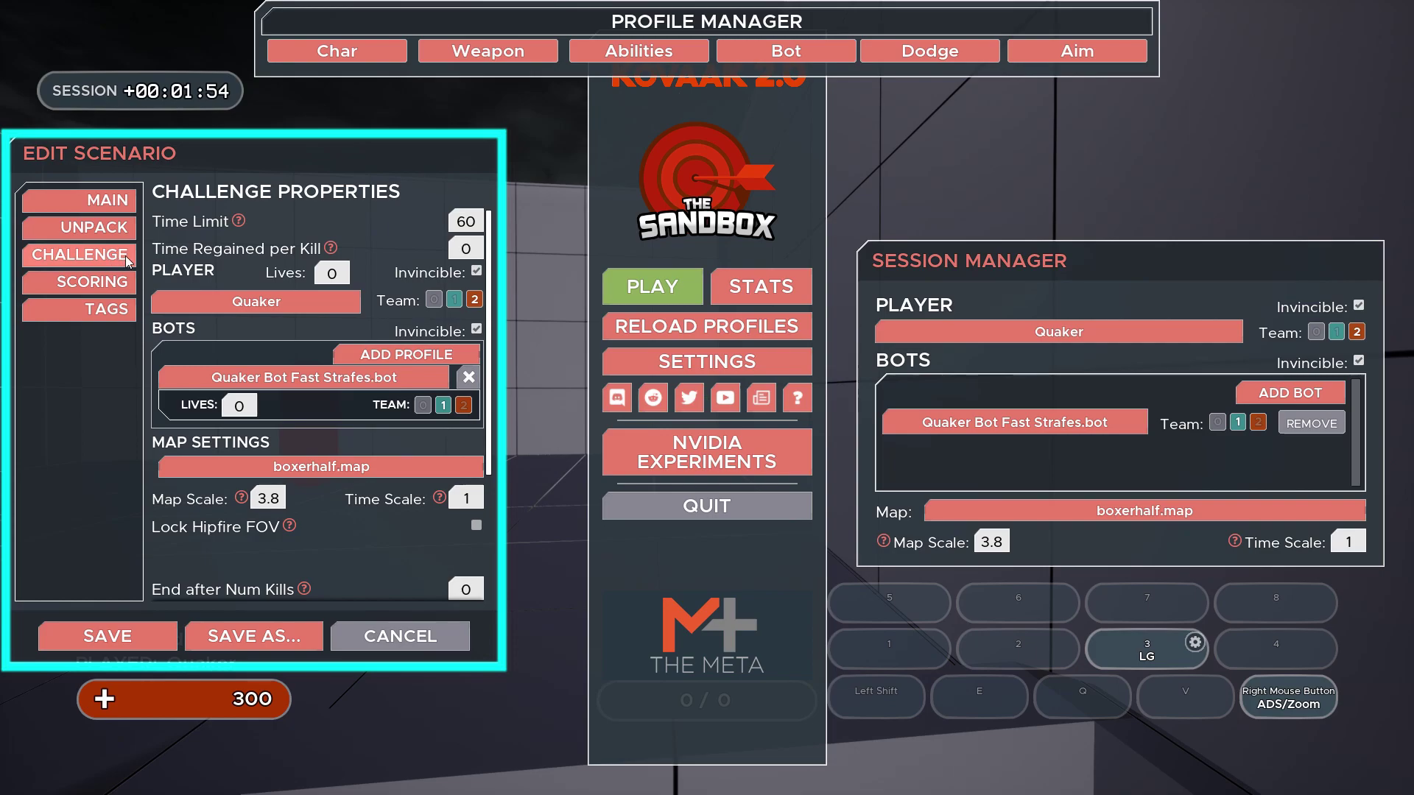
mouse_move(244, 223)
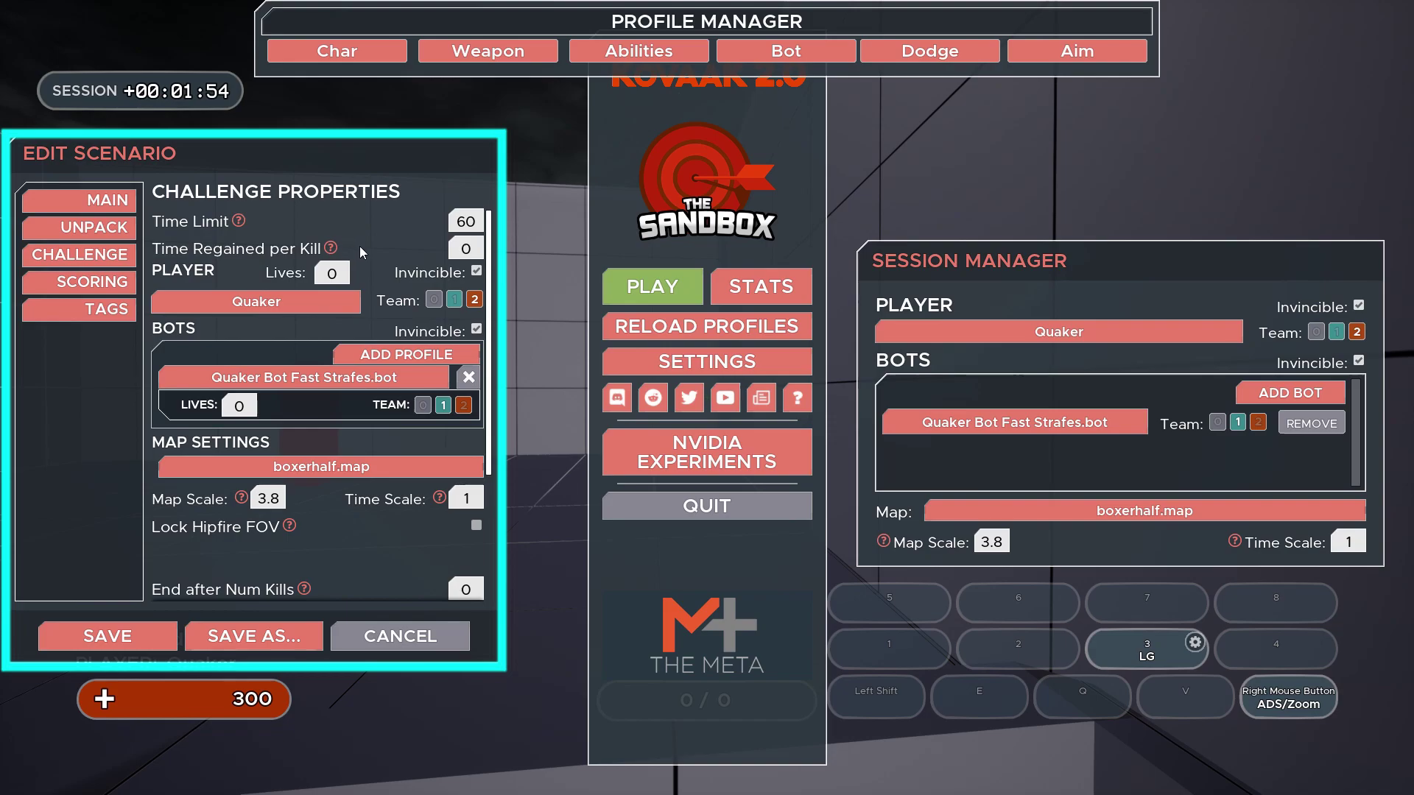
left_click(477, 272)
left_click(477, 331)
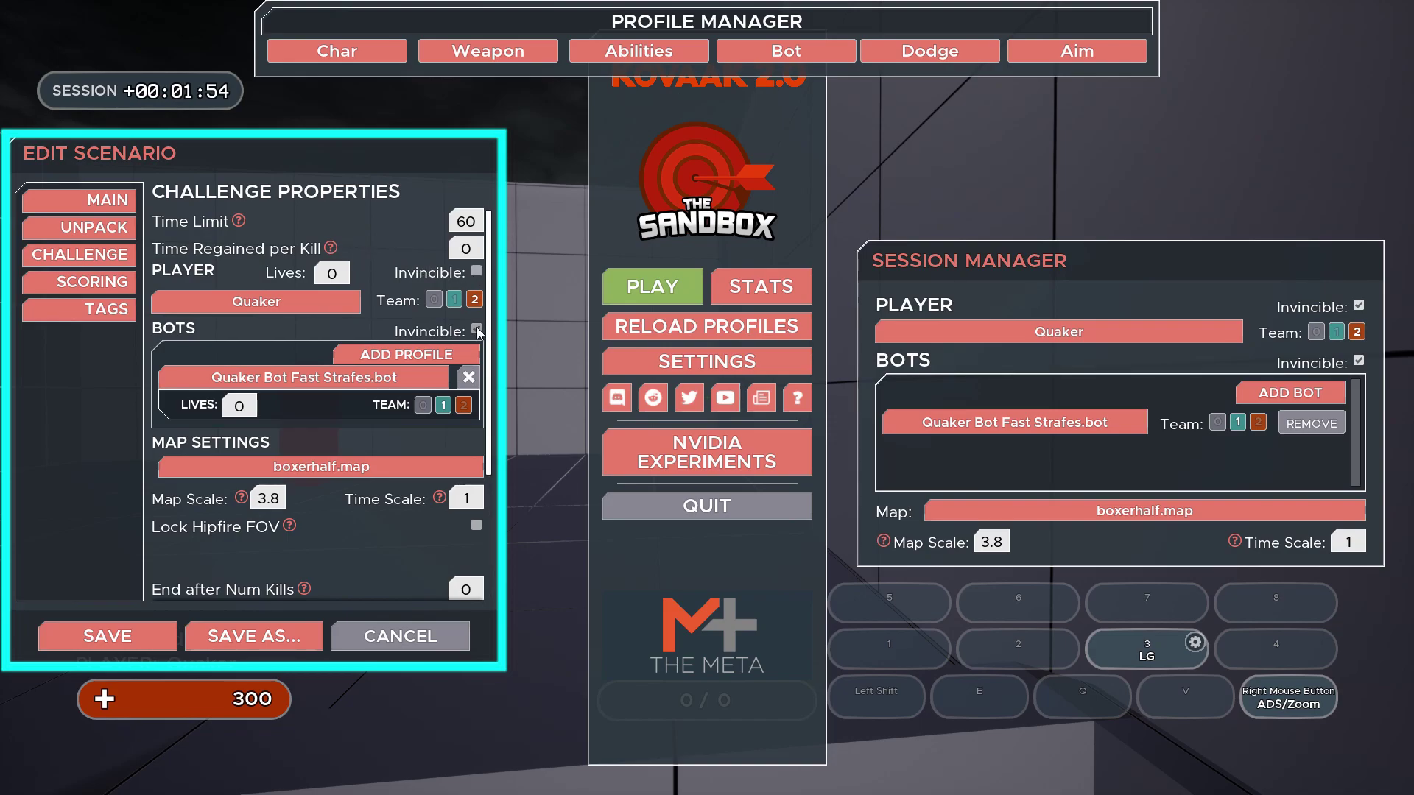
left_click(477, 272)
left_click(479, 333)
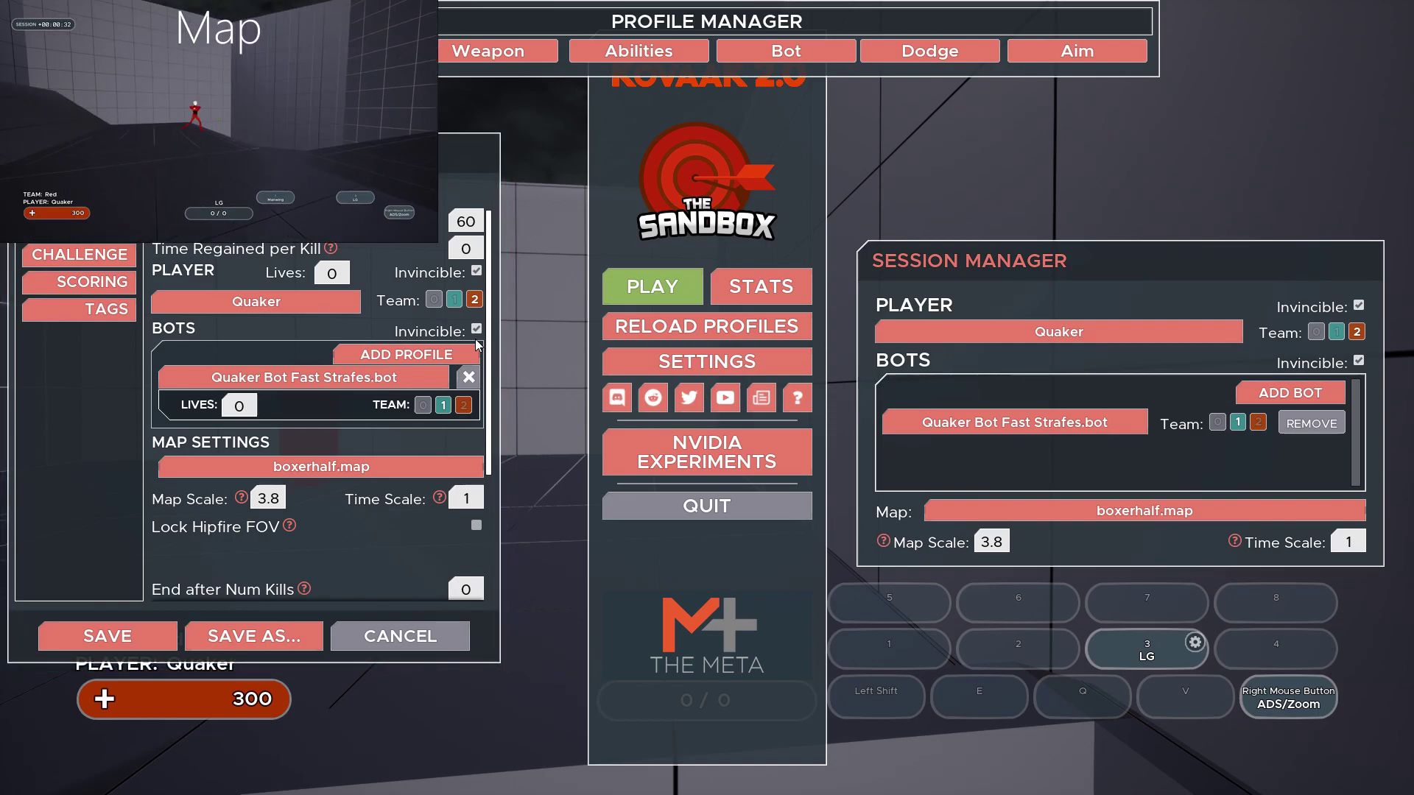
- Check the map list, keep boxerhalf.map, and select the Map Scale and Time Scale values
left_click(324, 468)
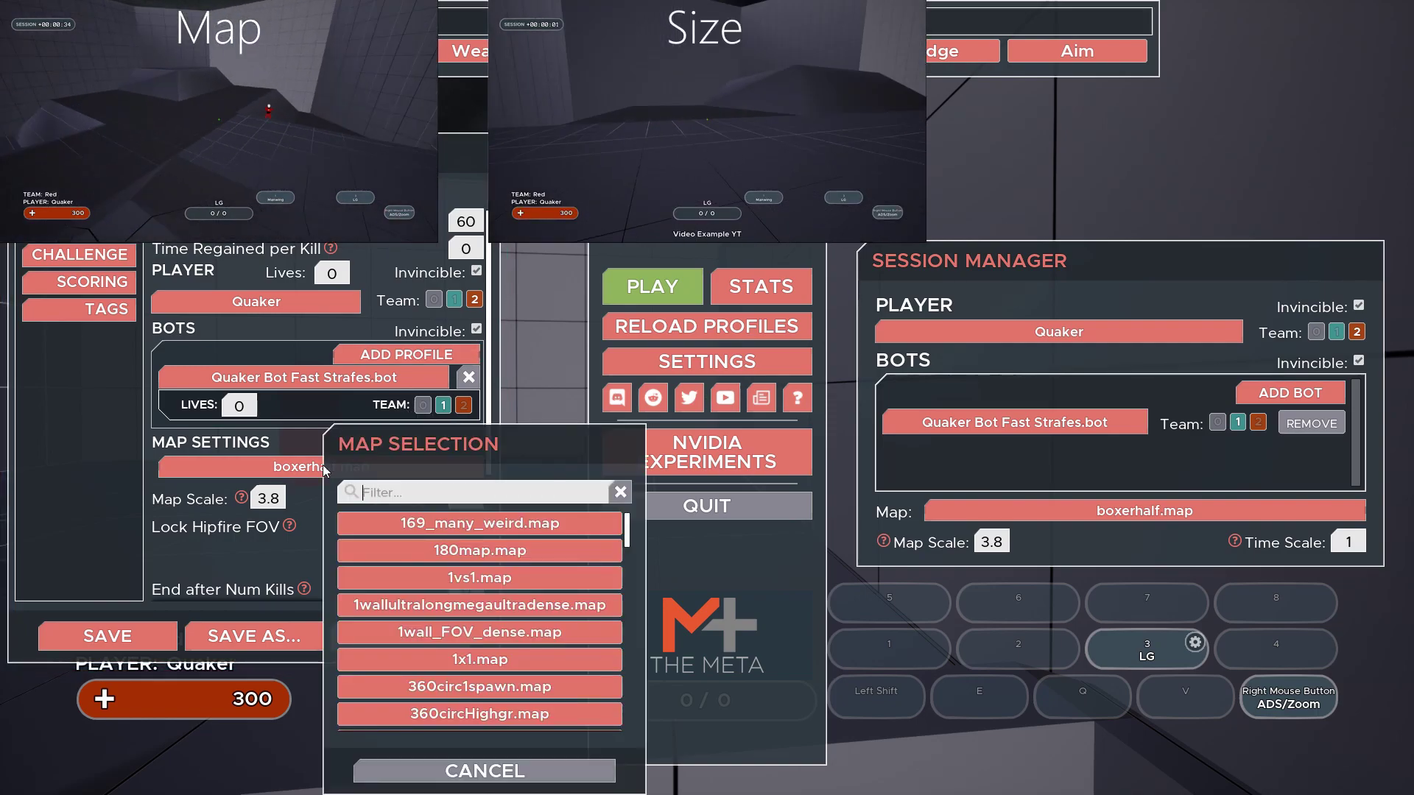
key("Escape")
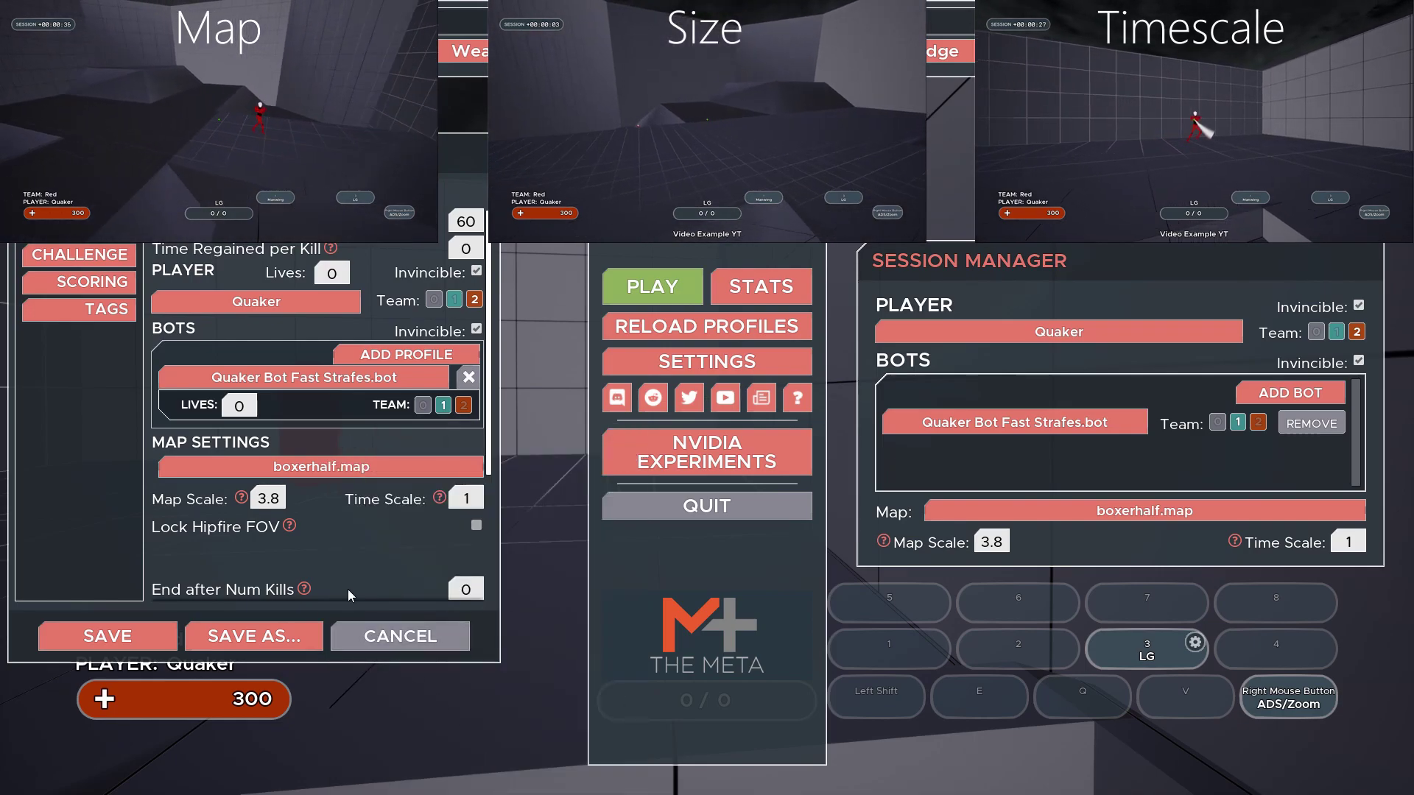
left_click(268, 498)
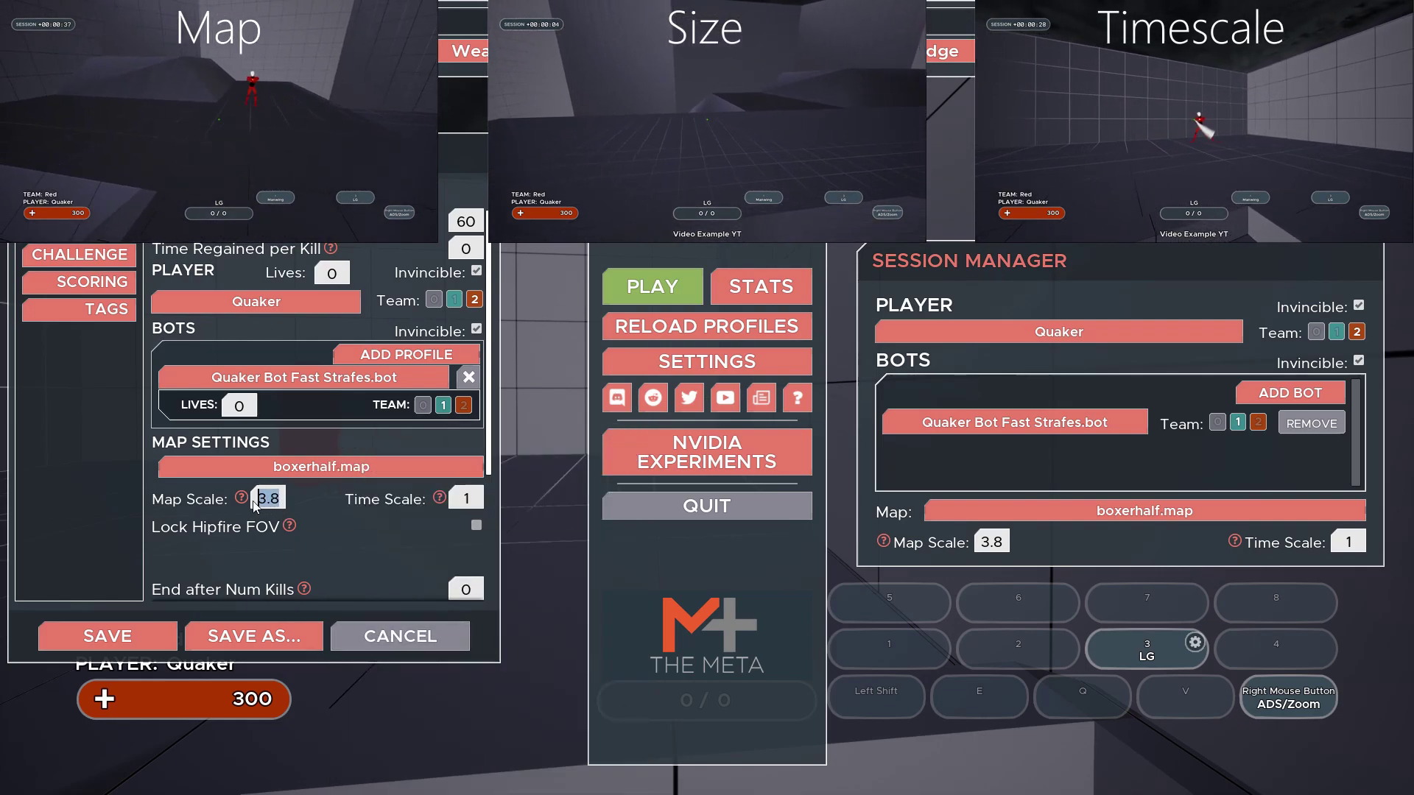
left_click(464, 504)
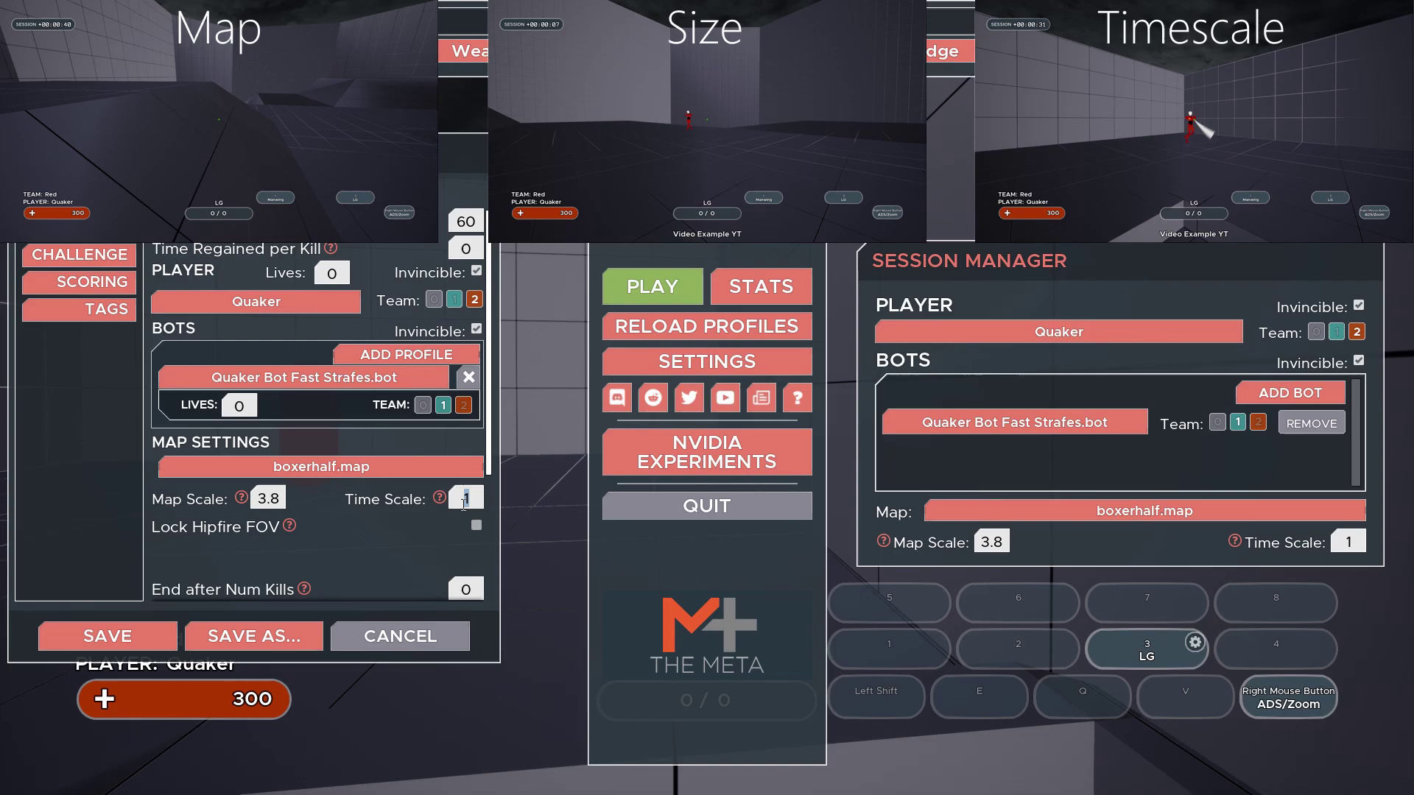
- Set Time Scale to .5 and enable Lock Hipfire FOV with a 60–120 range
type(".5")
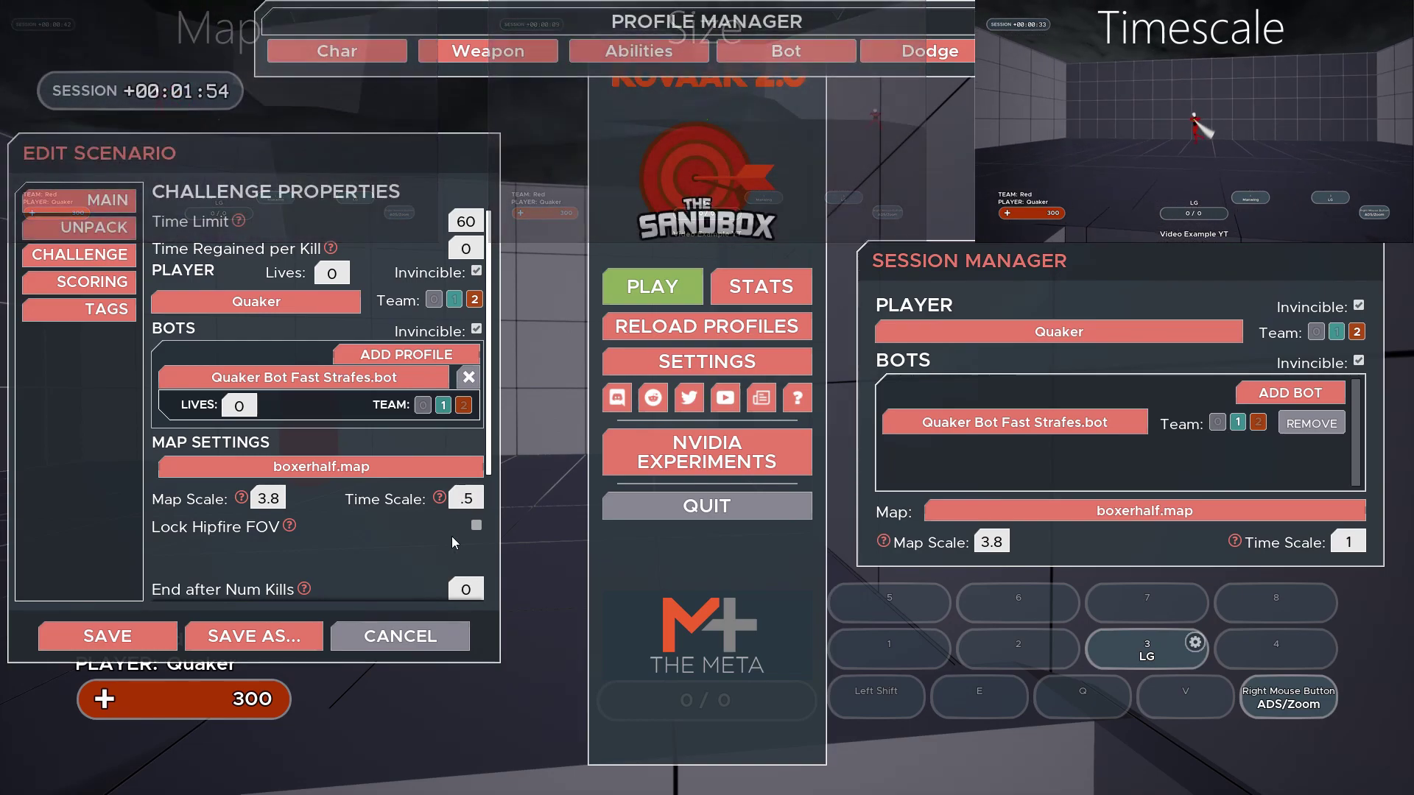
key("Return")
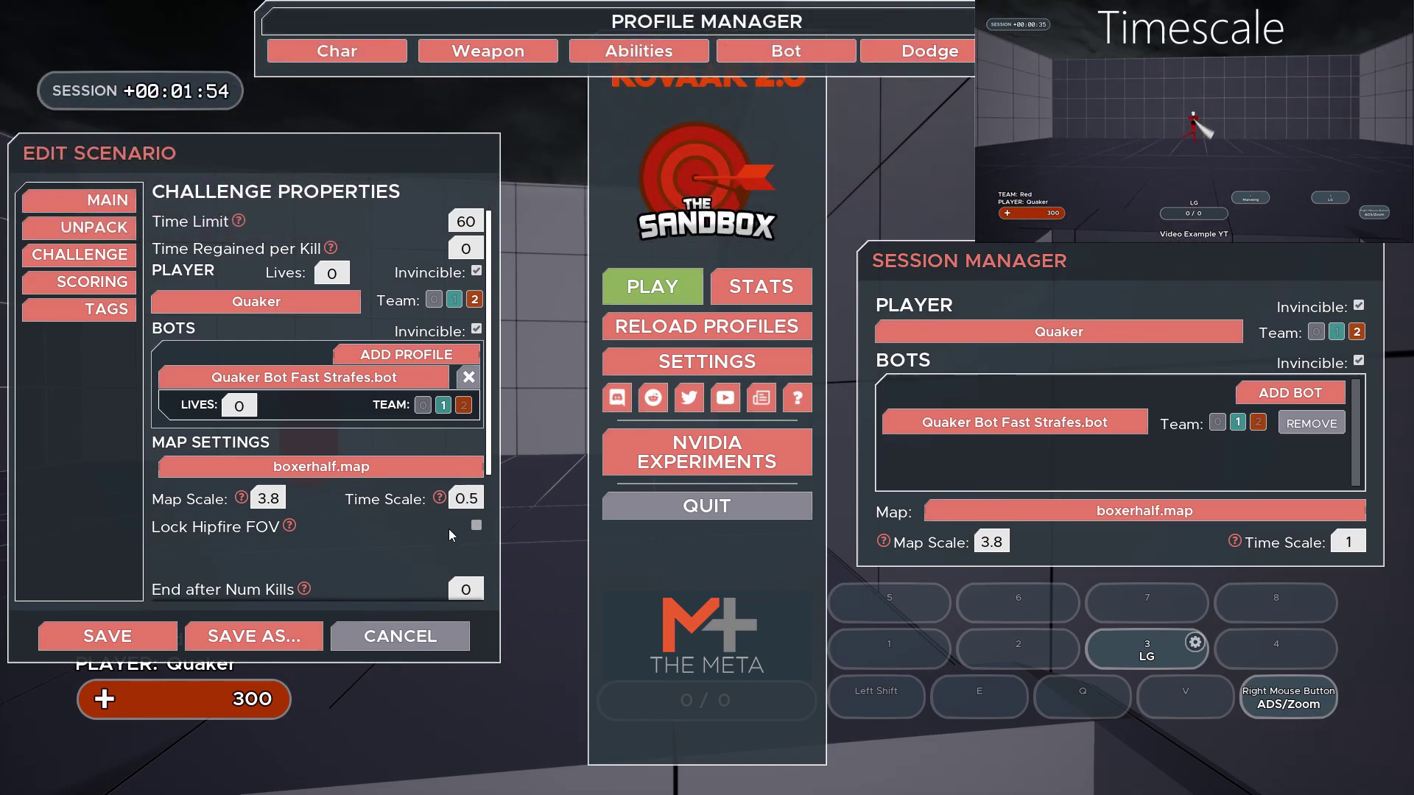
scroll(494, 515, "down", 3)
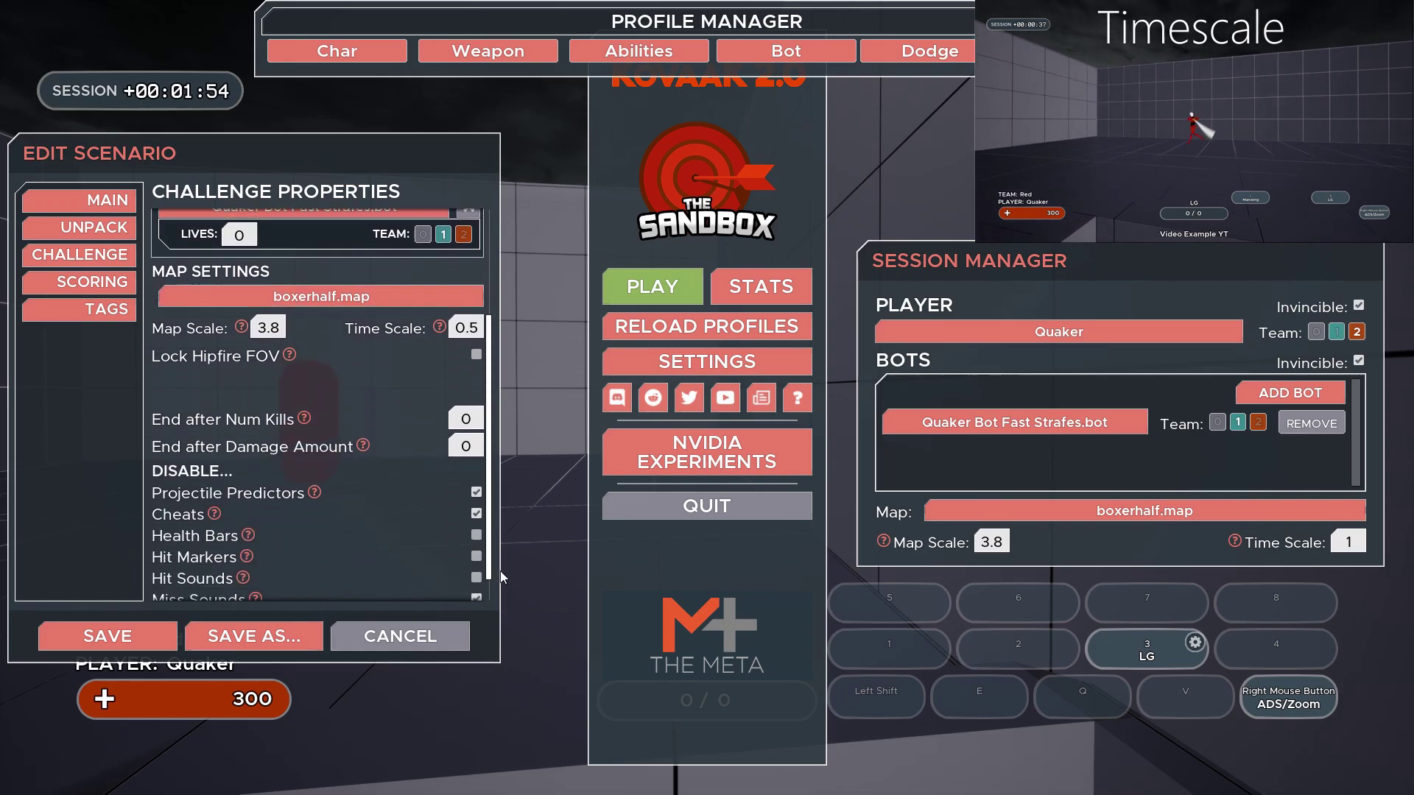
scroll(501, 572, "down", 1)
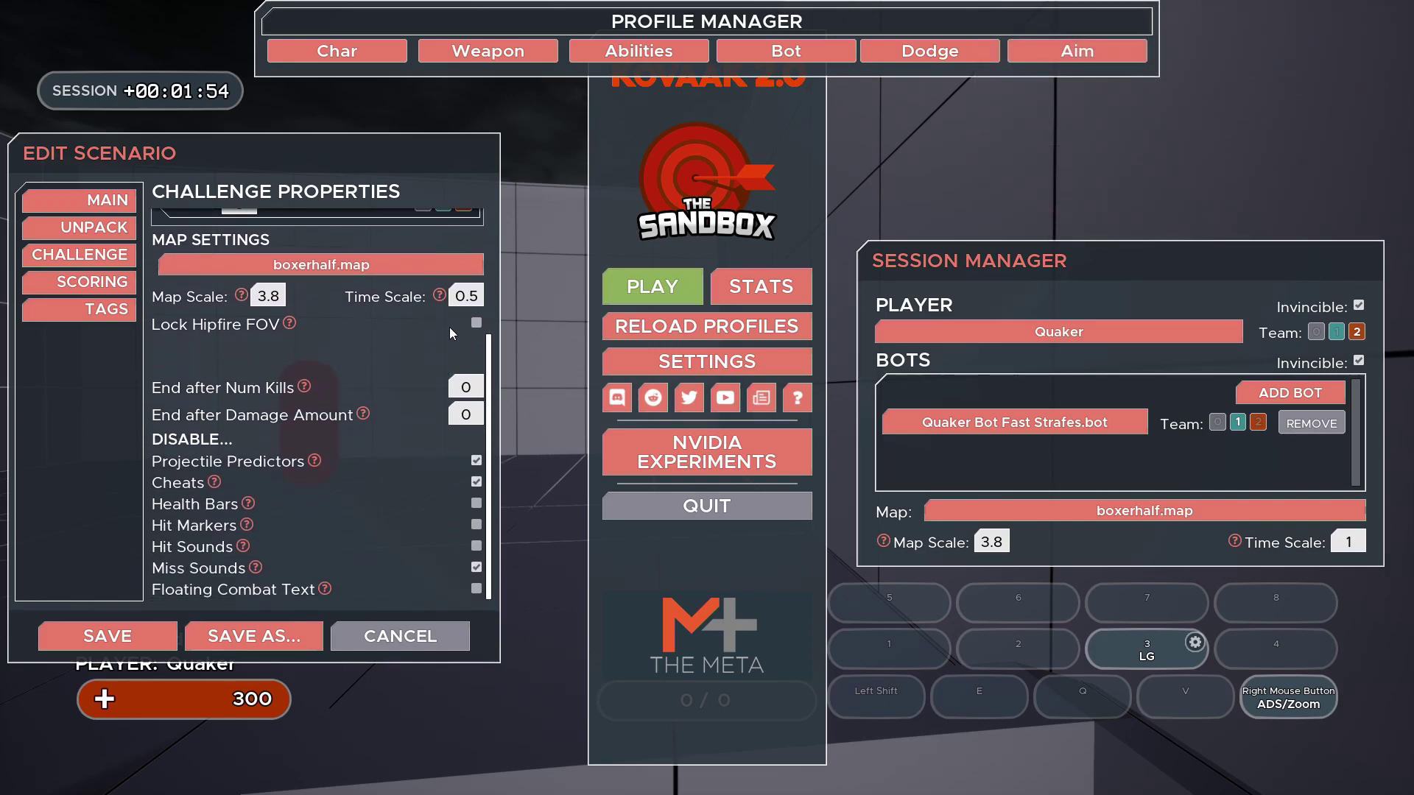
left_click(476, 323)
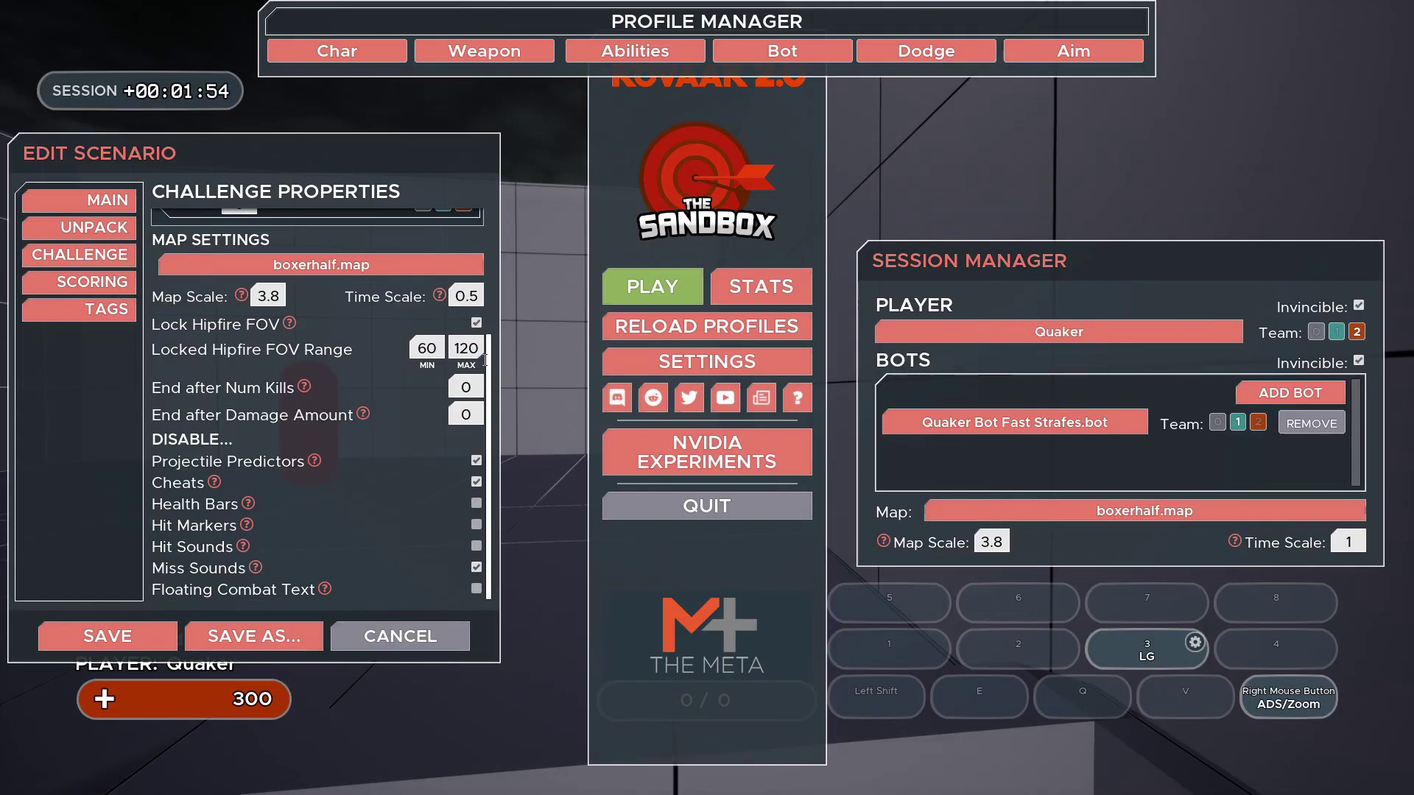
- Edit the Quaker character profile and make it take headshot damage only
left_click(337, 51)
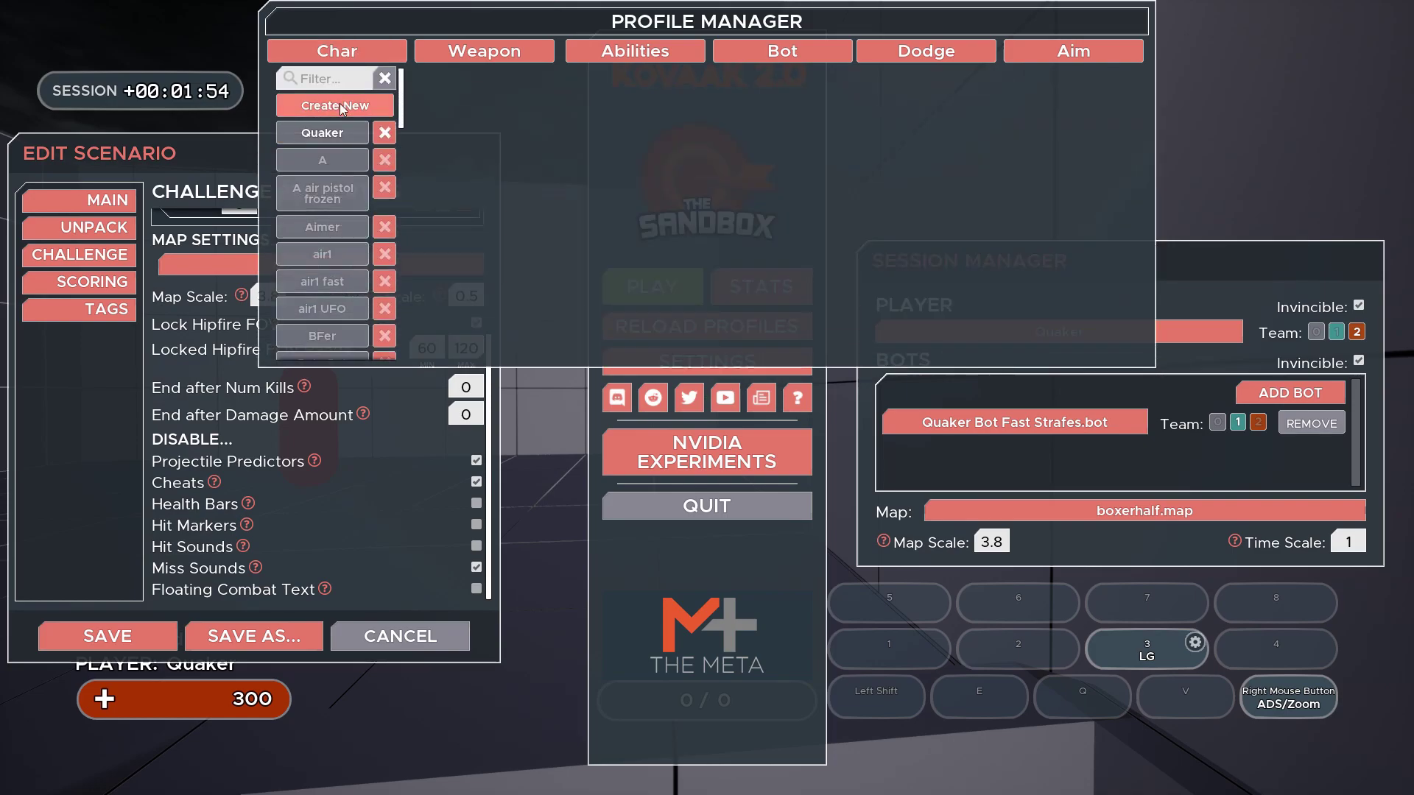
left_click(335, 134)
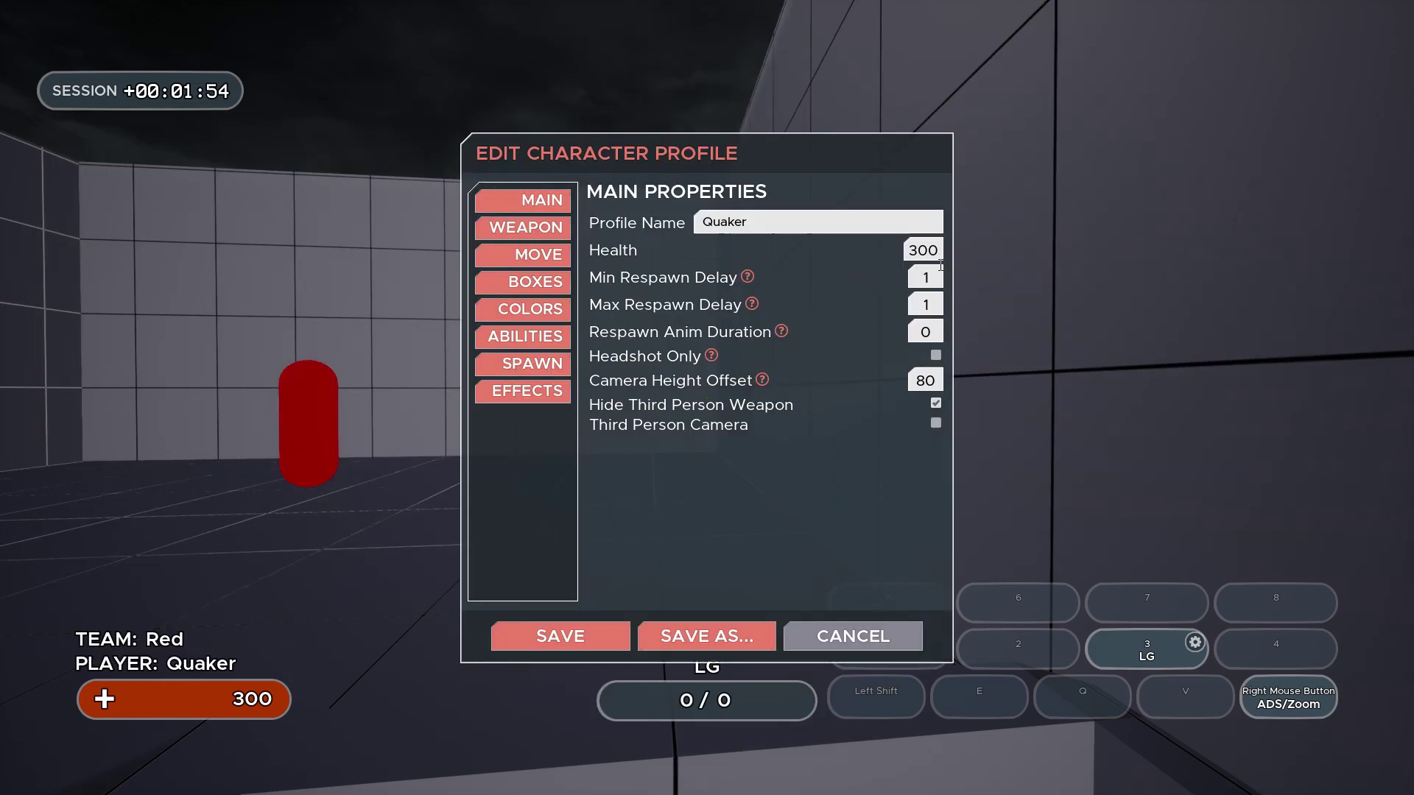
left_click(936, 356)
- Put the Manwing weapon in Quaker's first weapon slot
left_click(547, 228)
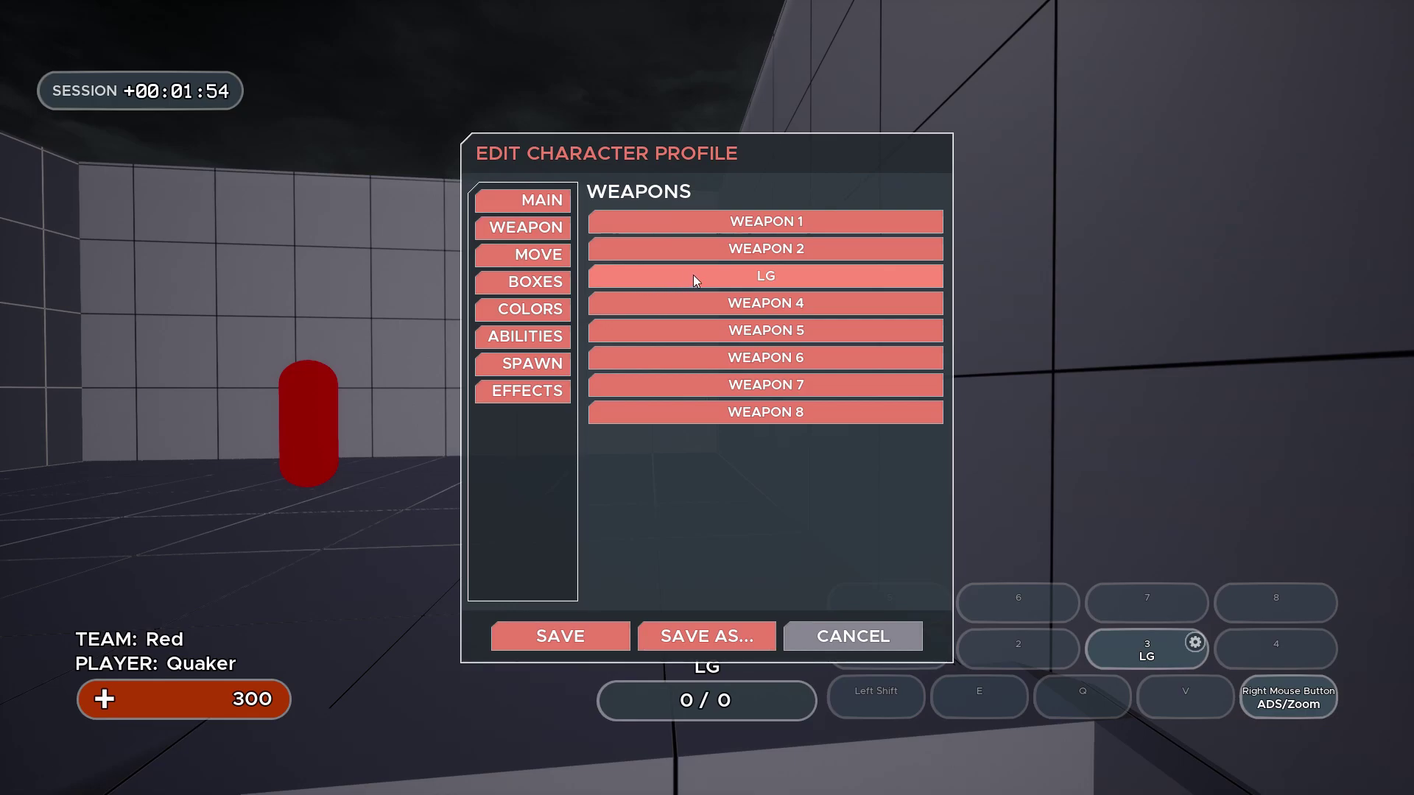
left_click(868, 217)
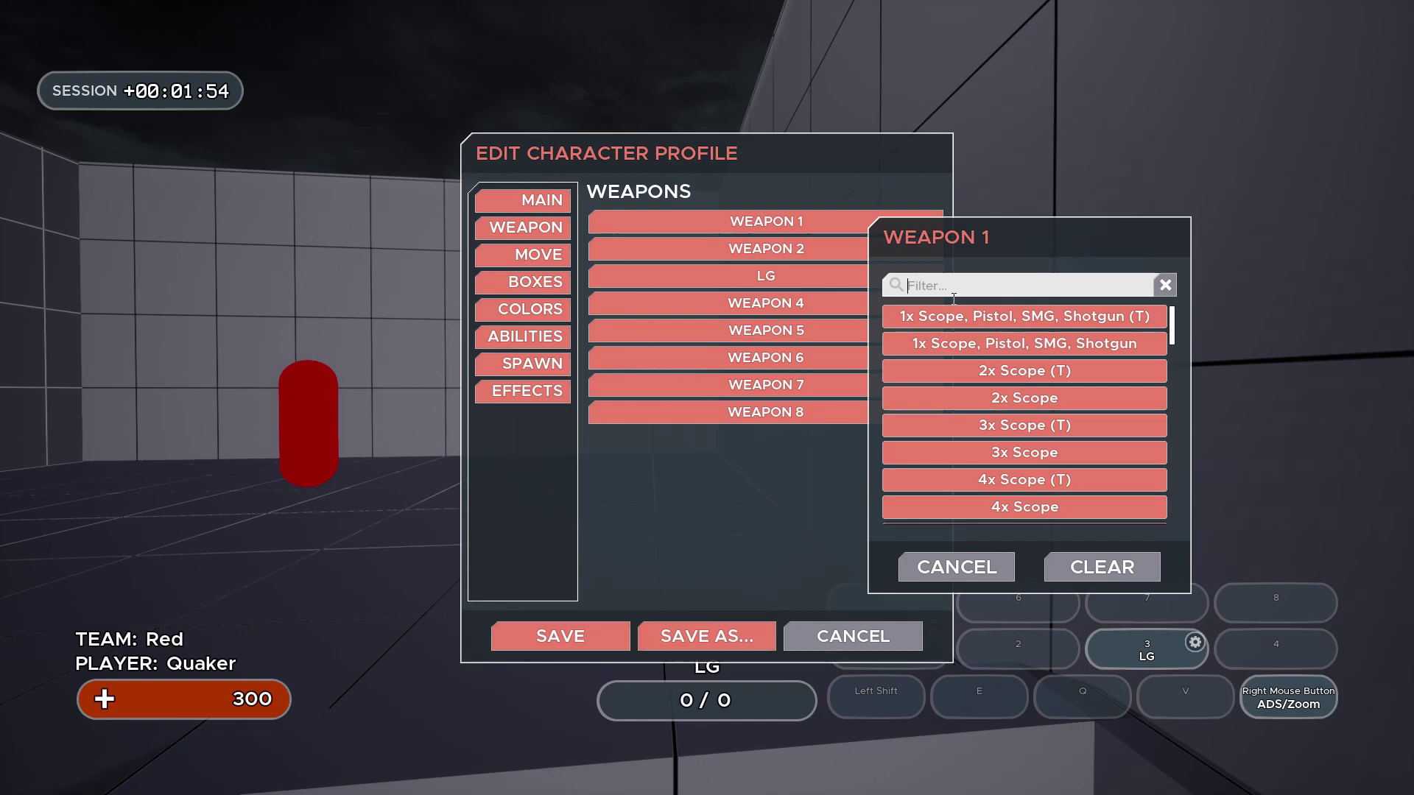
type("manw")
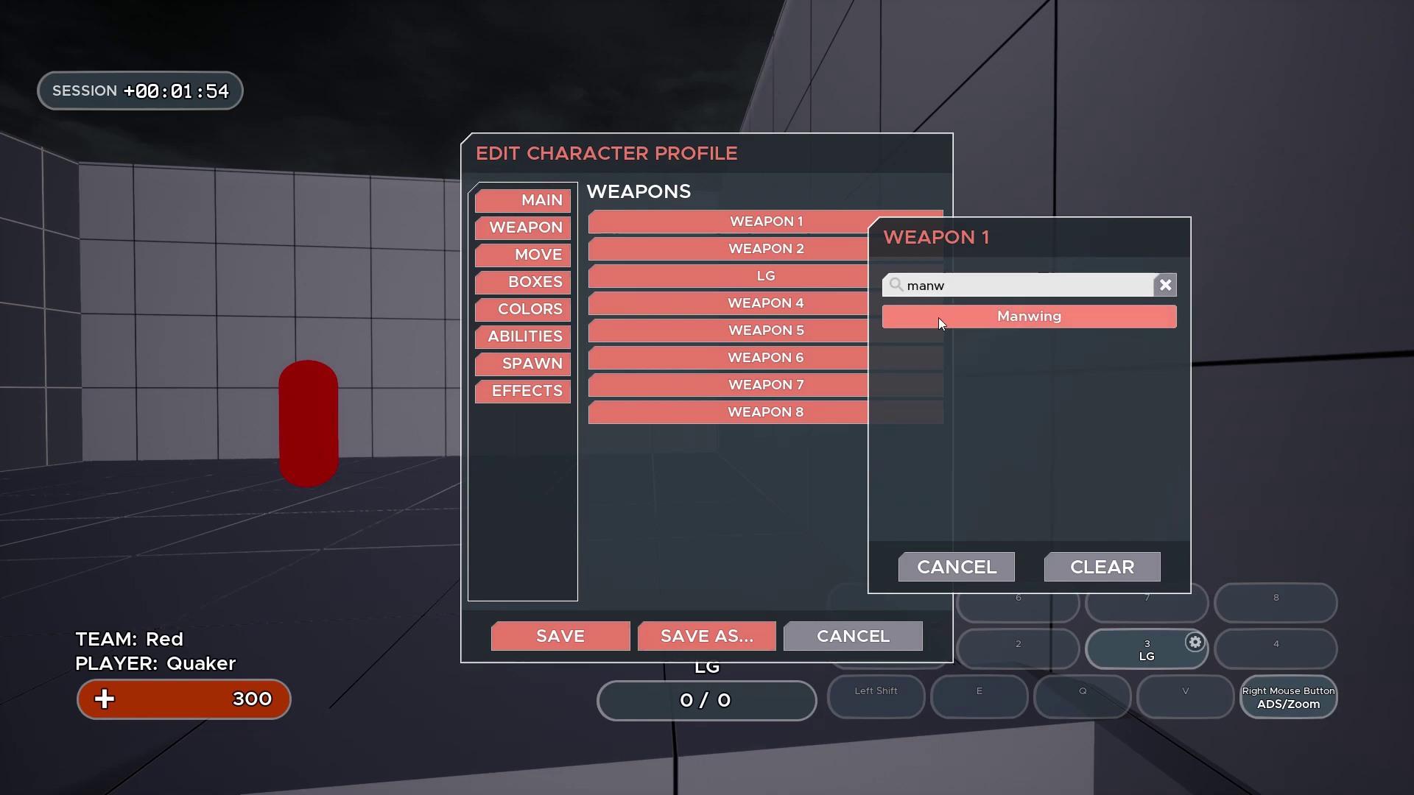
left_click(938, 316)
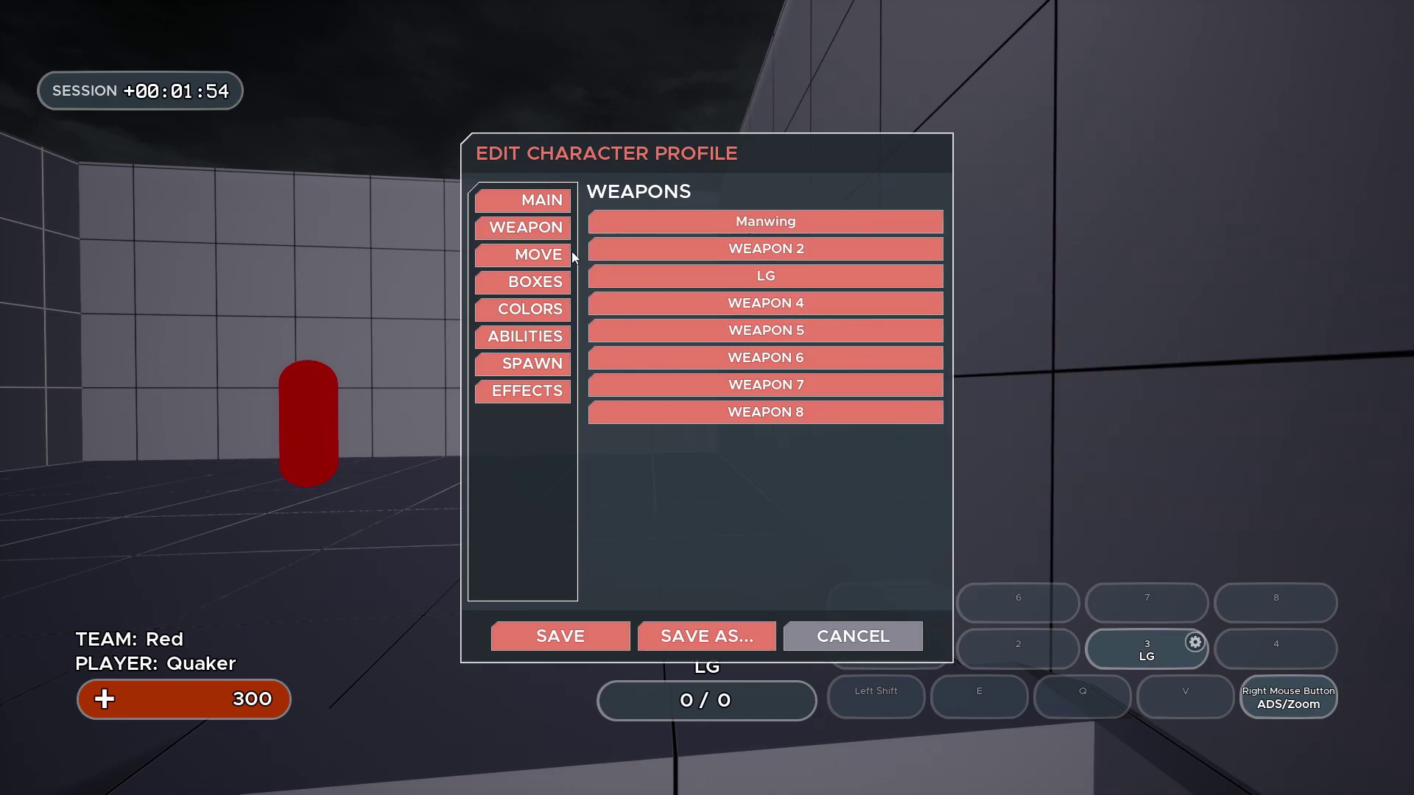
- Change Quaker's Run Speed from 1300 to 1600 in the movement settings
left_click(536, 254)
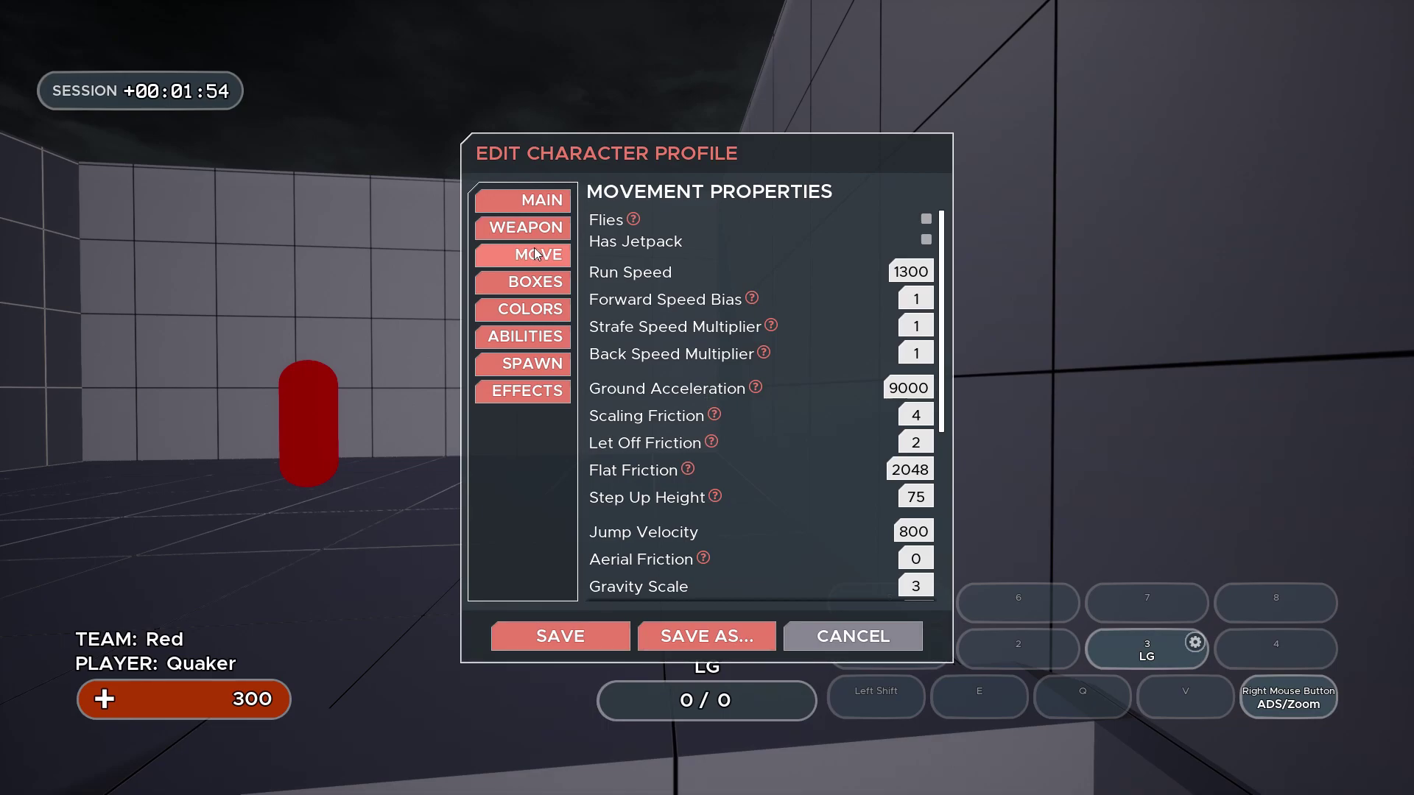
mouse_move(635, 221)
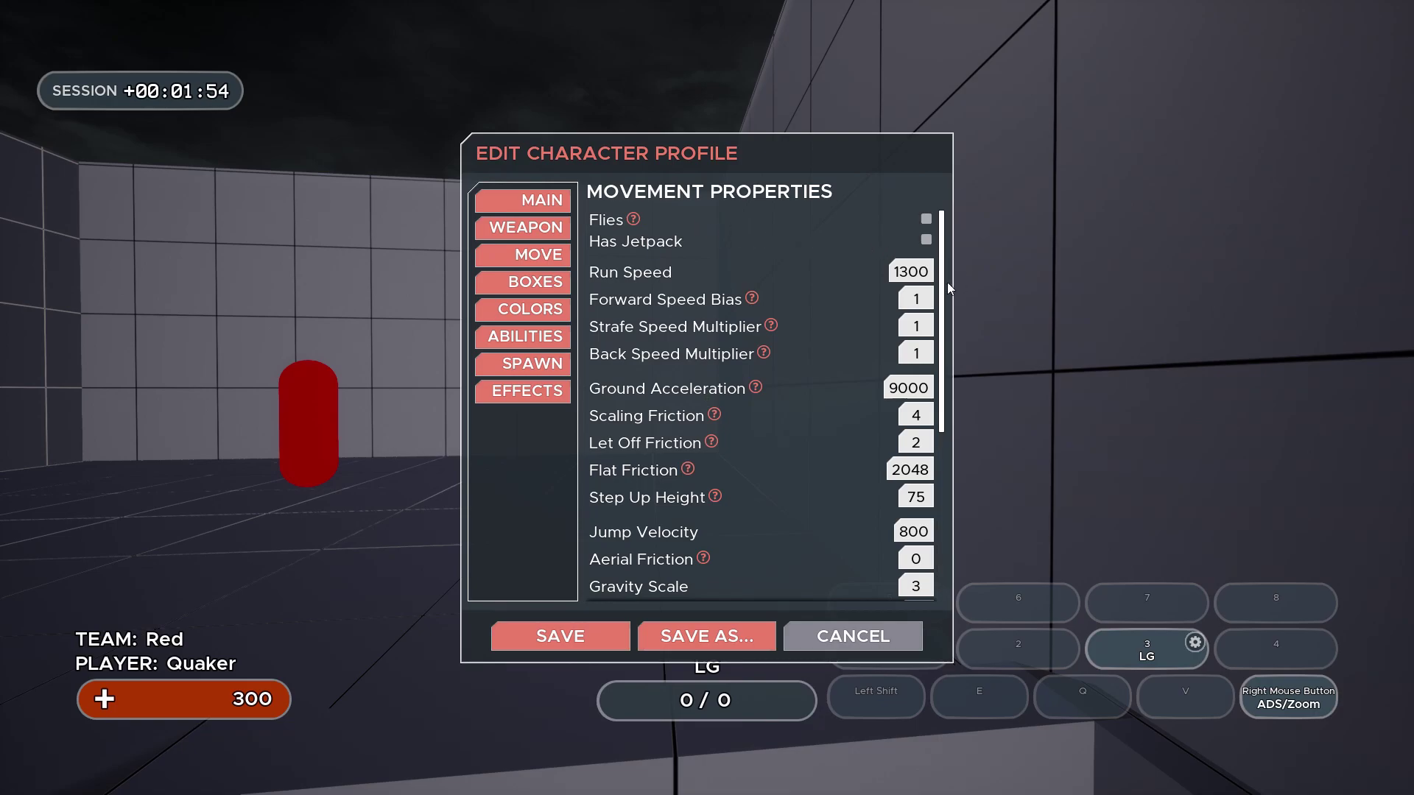
left_click_drag(945, 301, 900, 278)
type("1600")
- Show the bounding box settings and the Character Model list, currently set to None
left_click(542, 284)
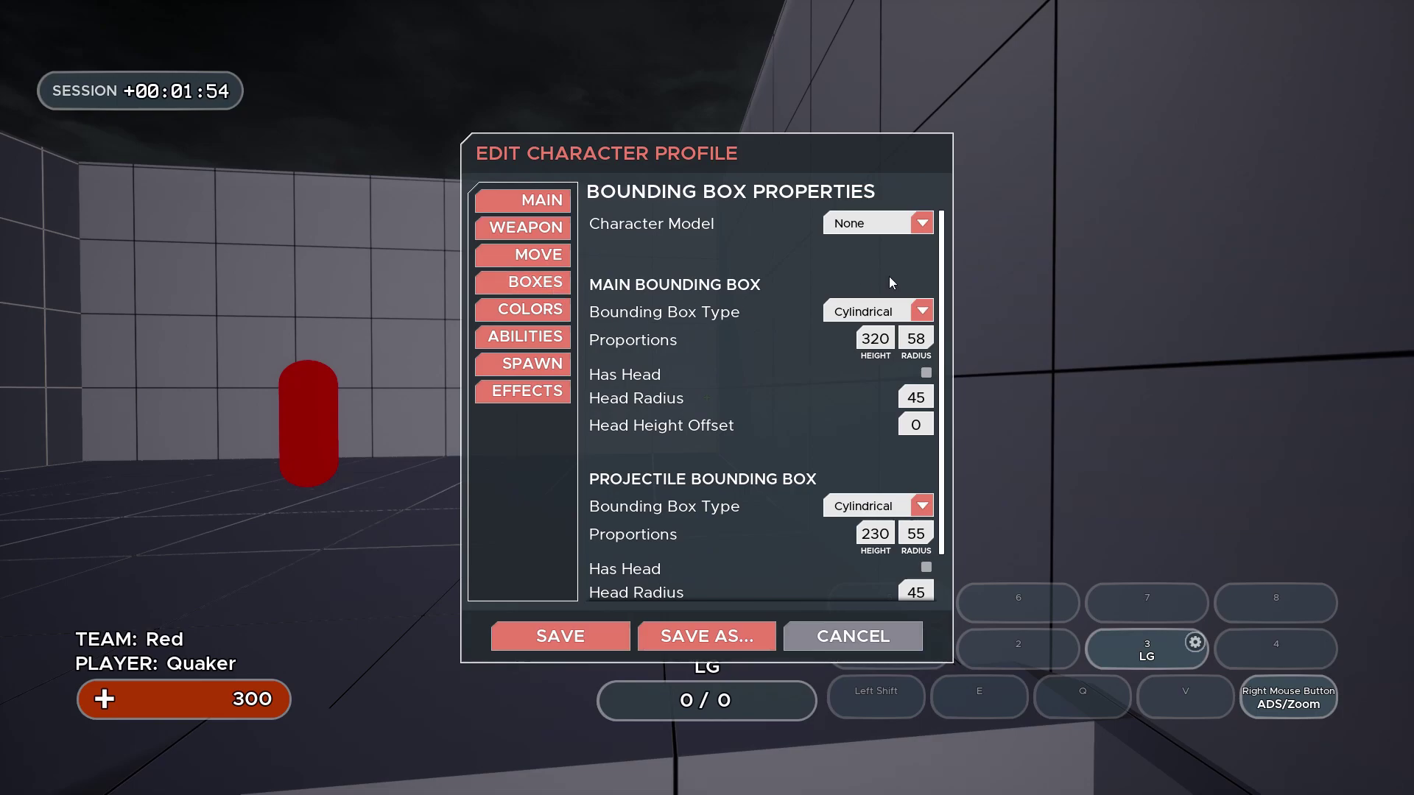
left_click(924, 227)
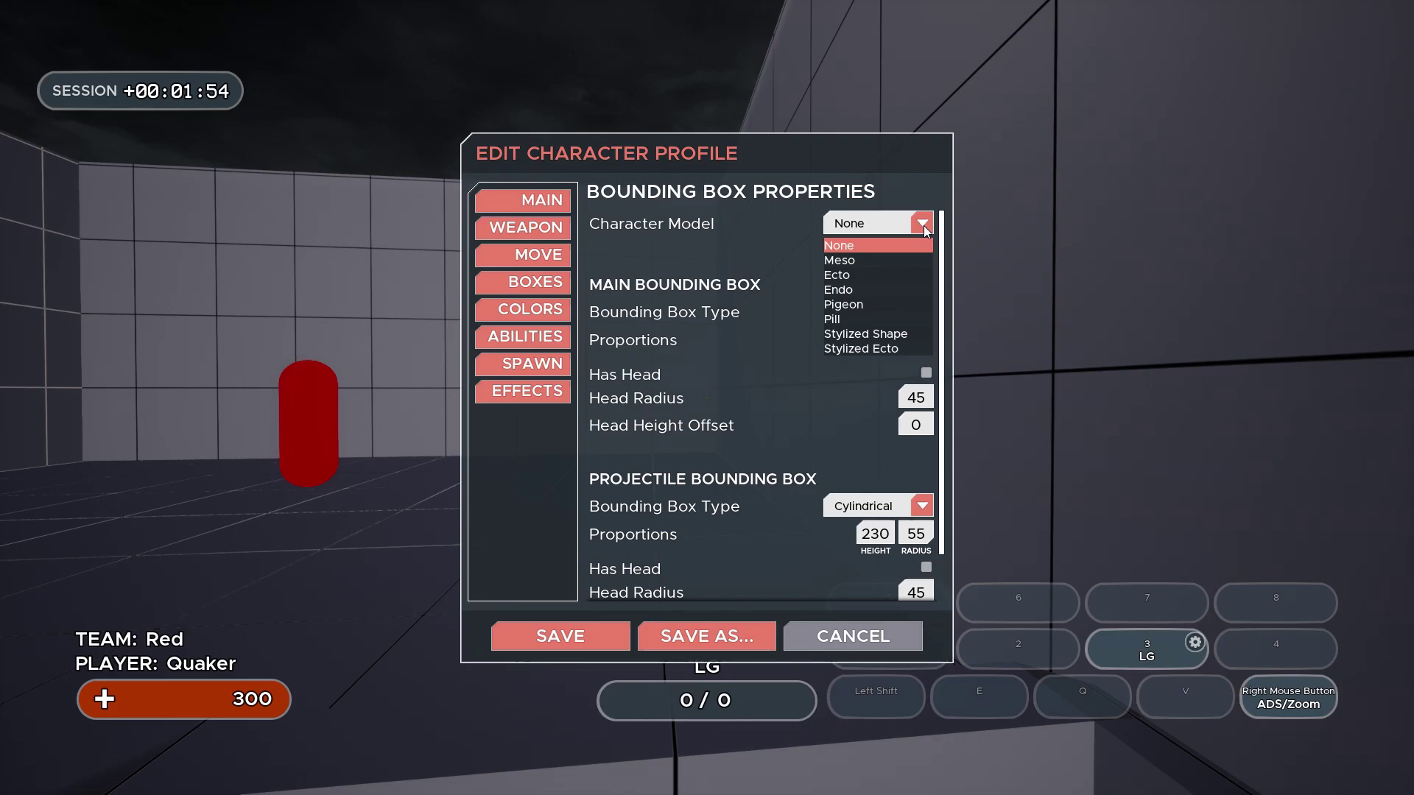
left_click(924, 225)
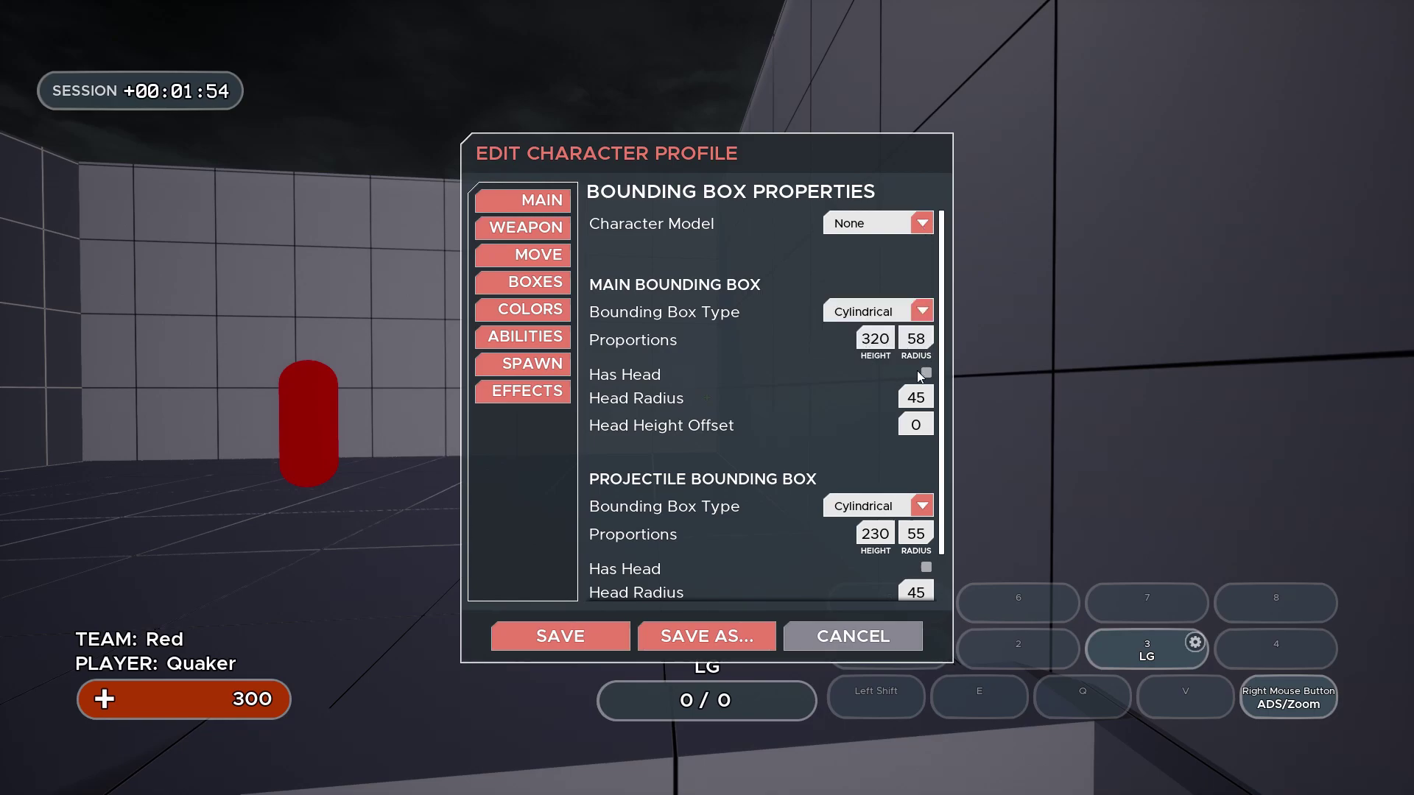
left_click(921, 226)
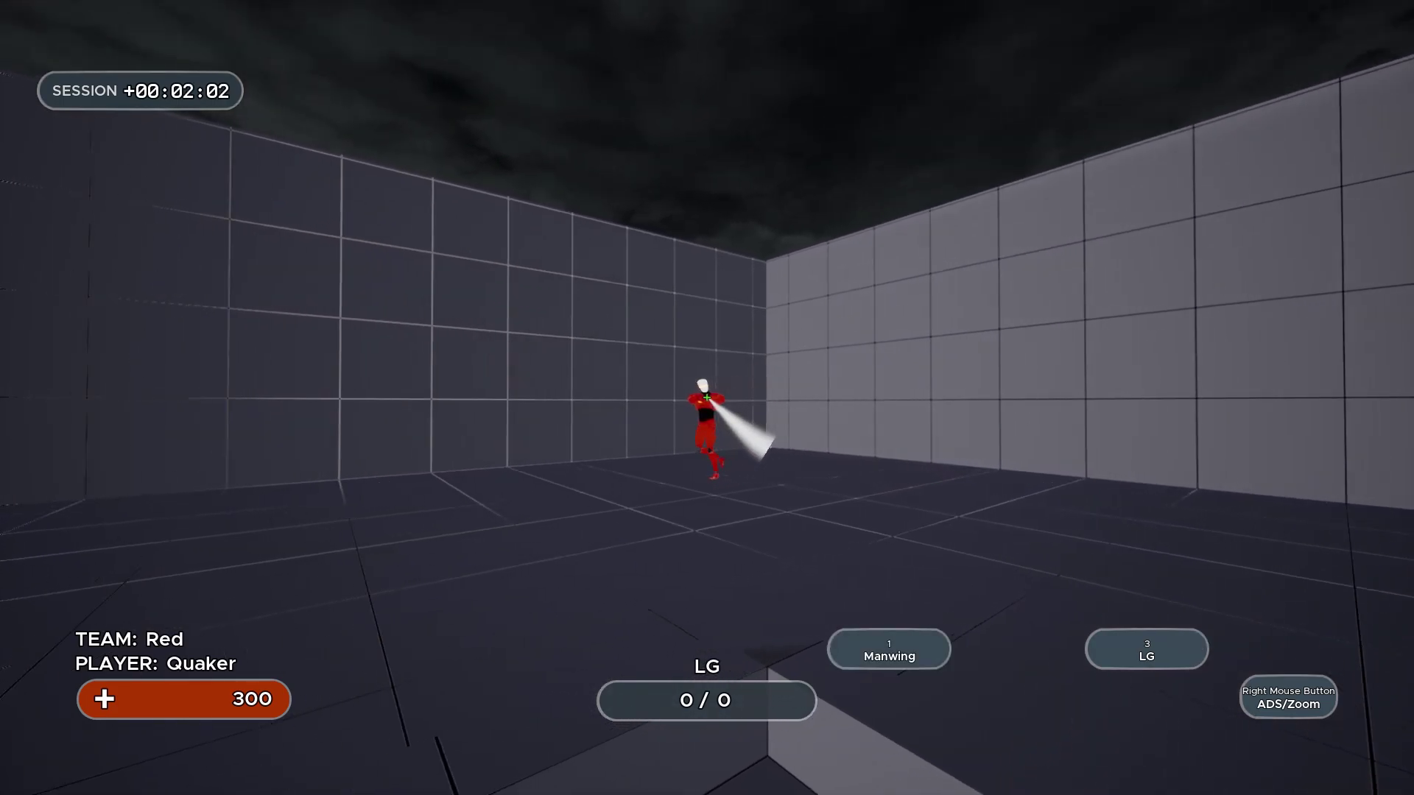
- Give the character the Tracer skin and start playing to test it
left_click_drag(707, 398, 707, 398)
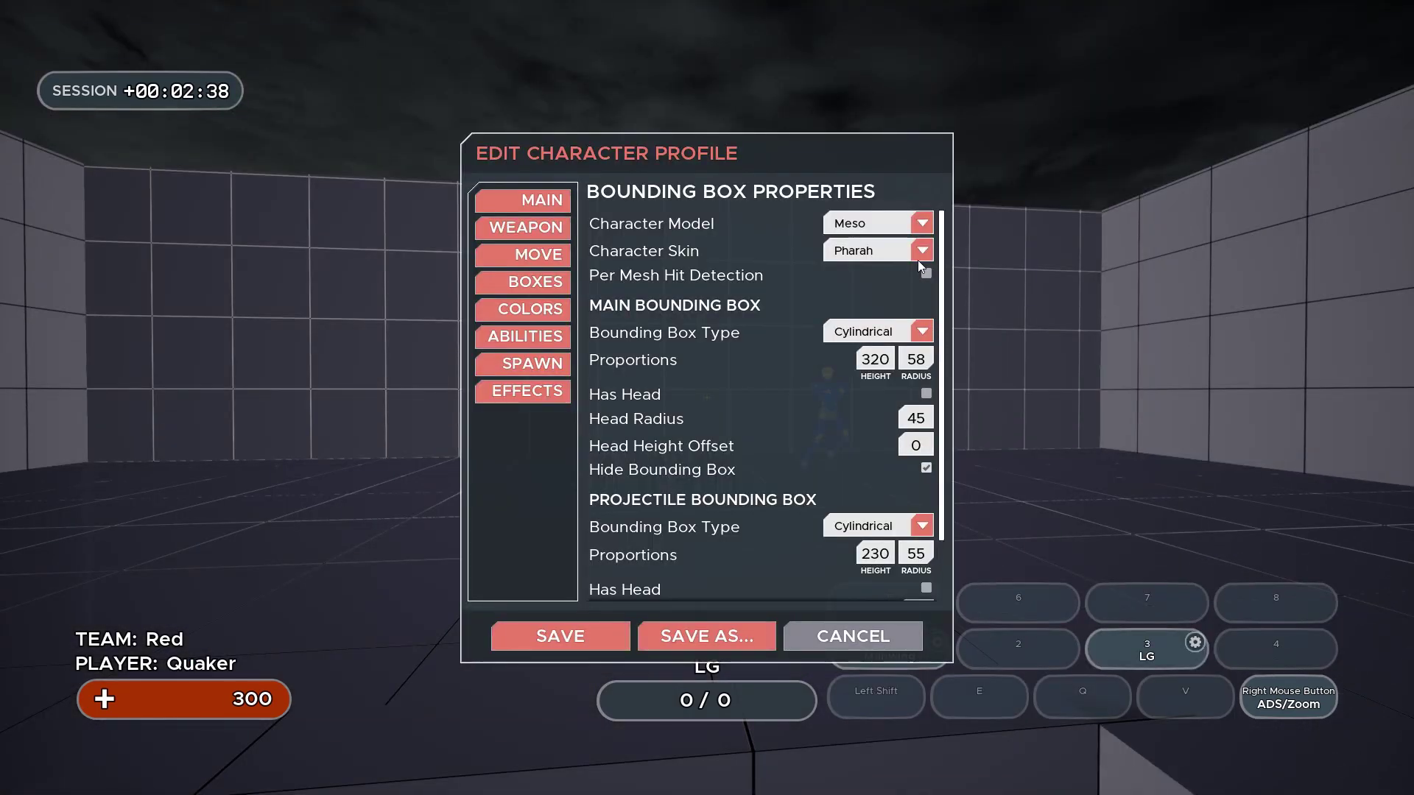
left_click(921, 254)
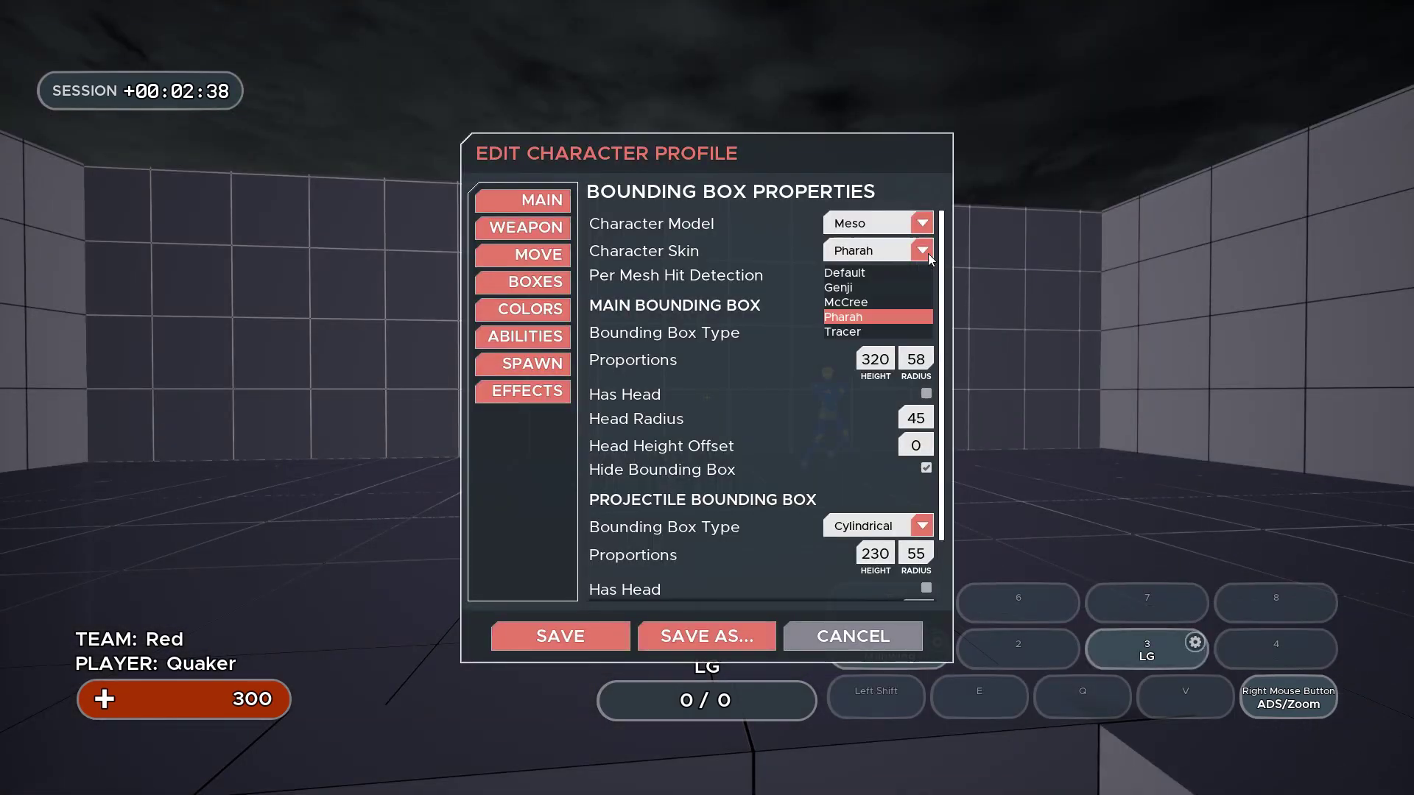
left_click(900, 328)
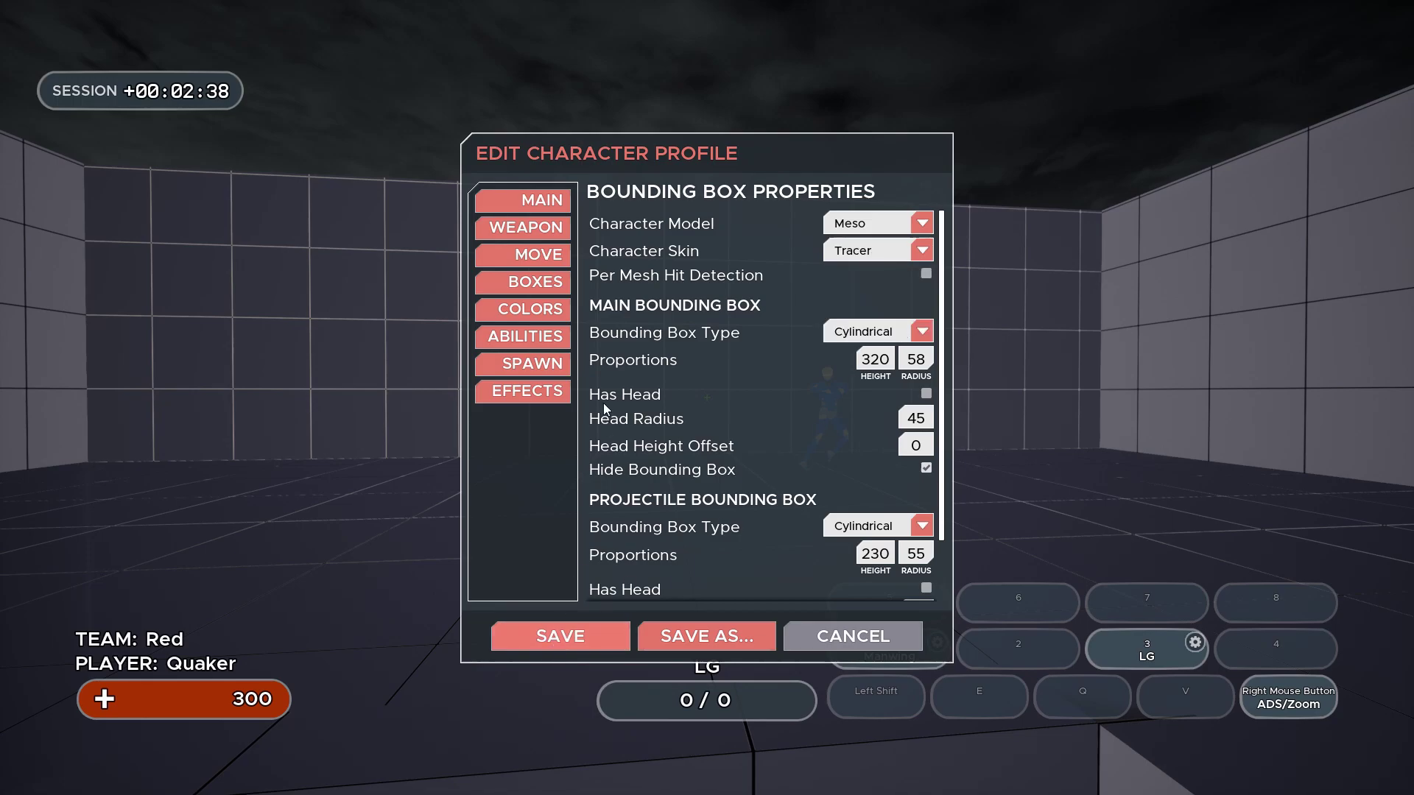
key("Escape")
left_click(651, 274)
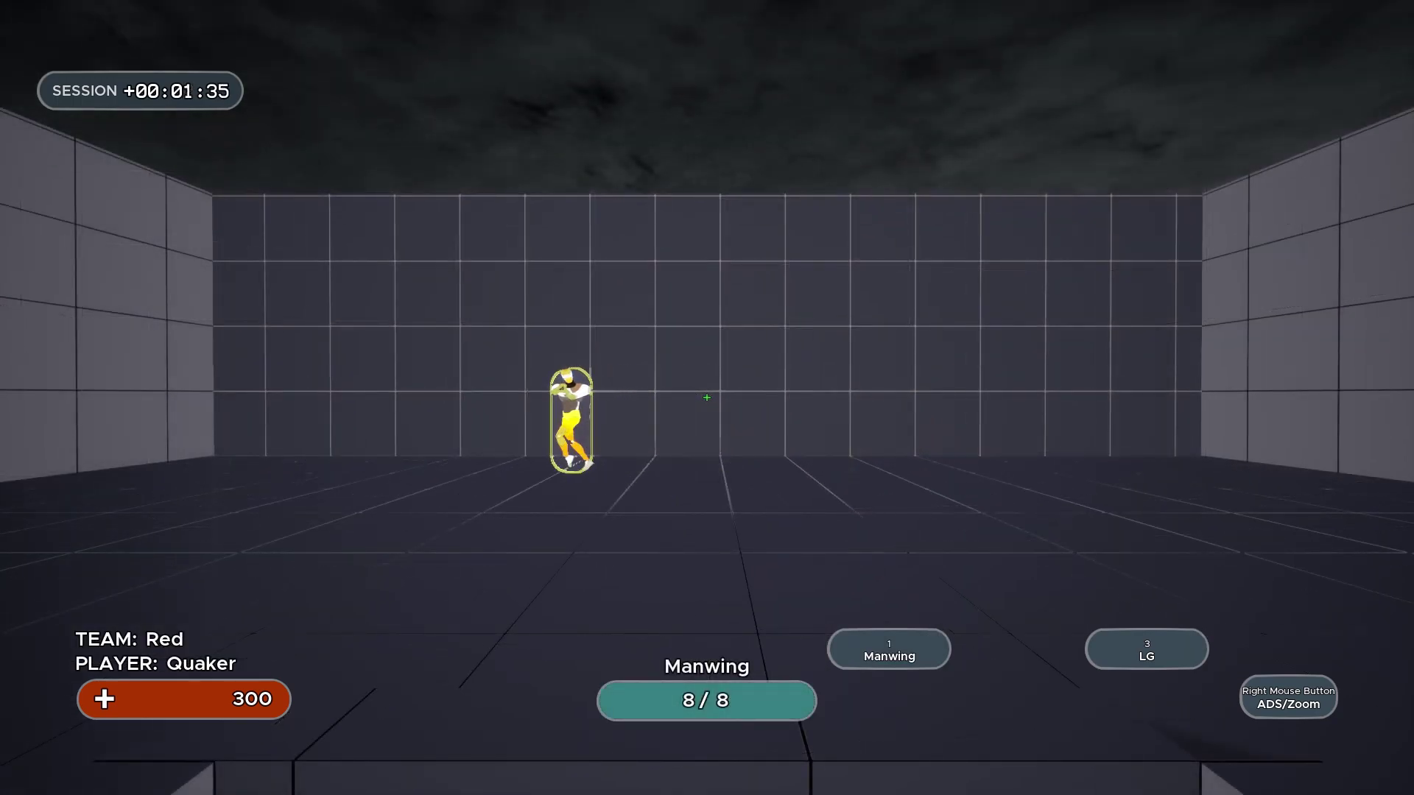
- Save the character profile changes and resume play to test the character
key("Escape")
left_click(505, 281)
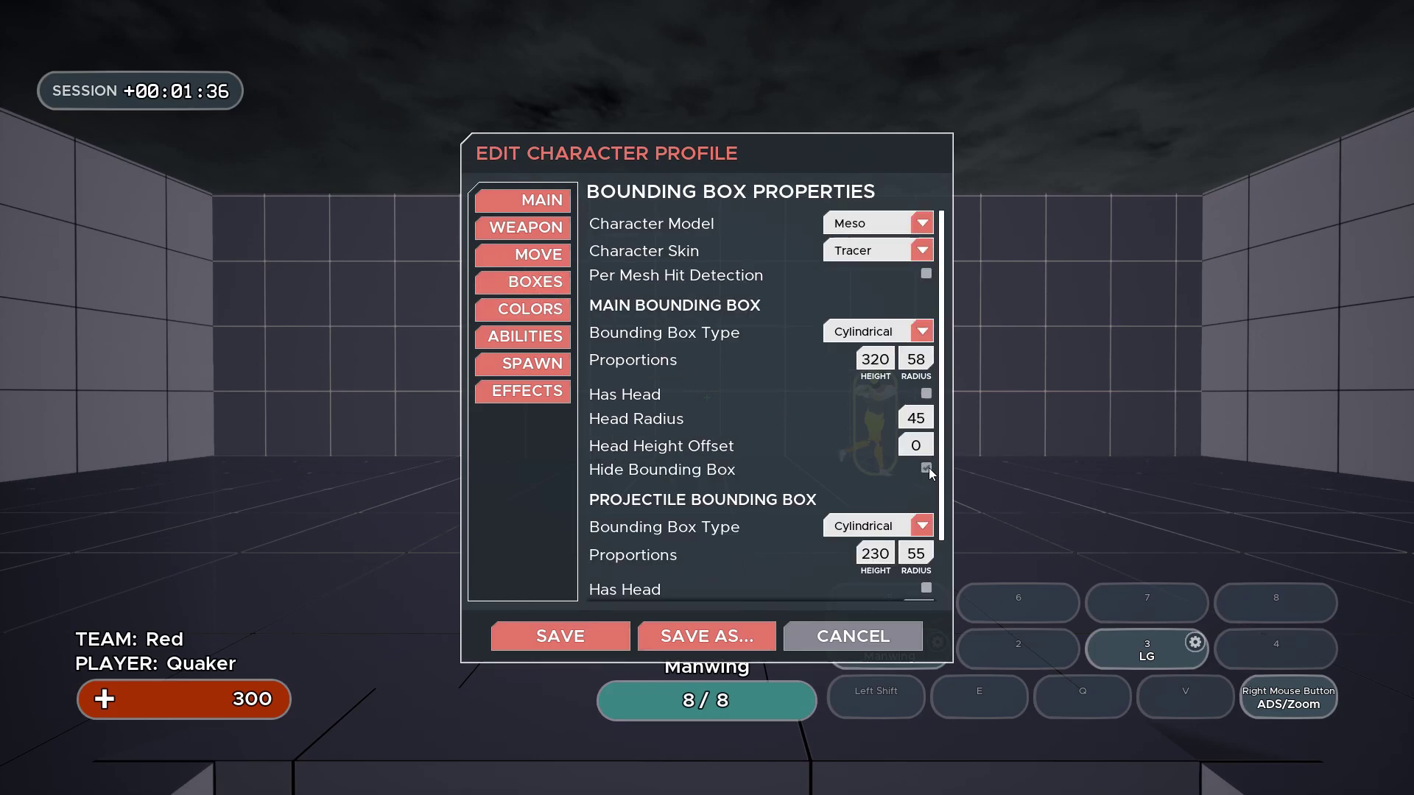
left_click(595, 634)
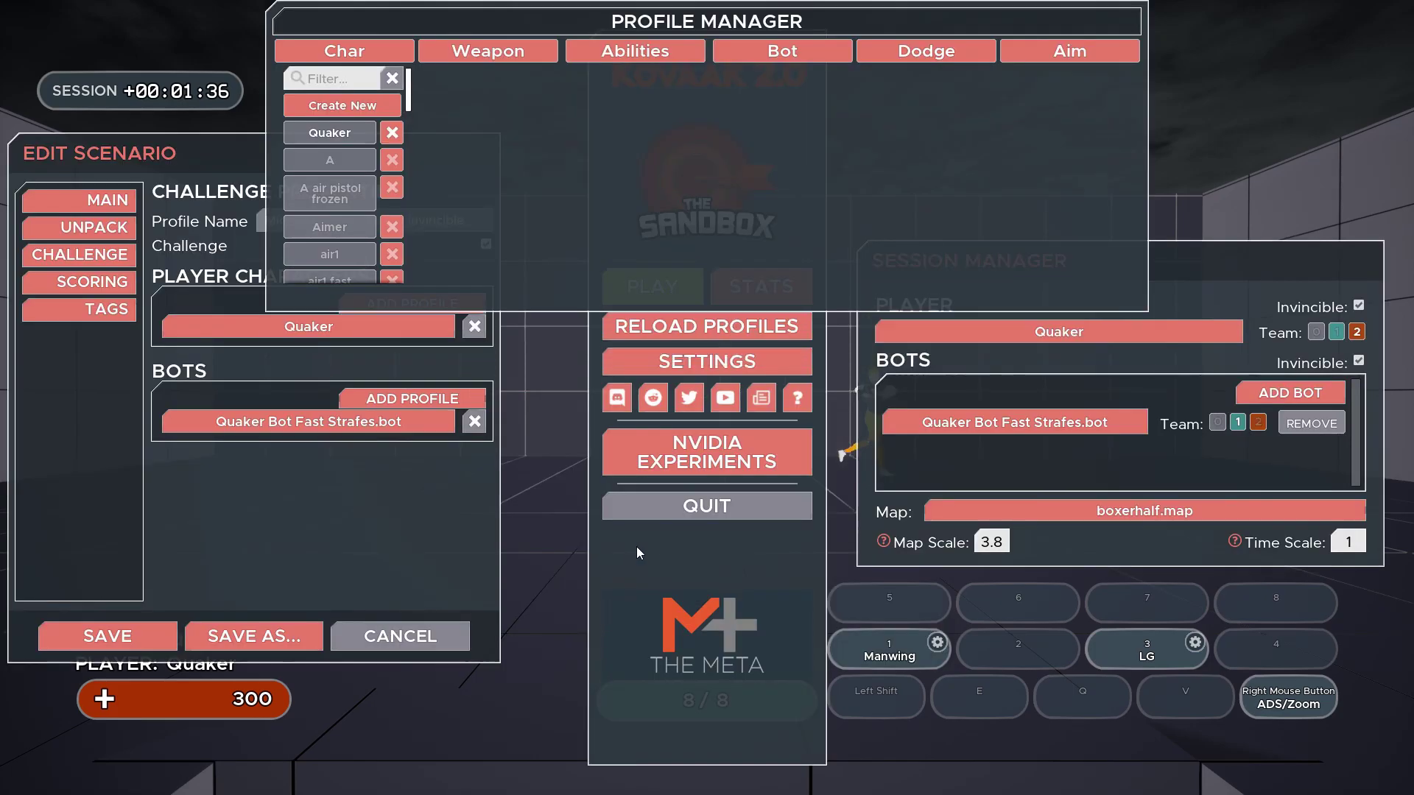
left_click(648, 284)
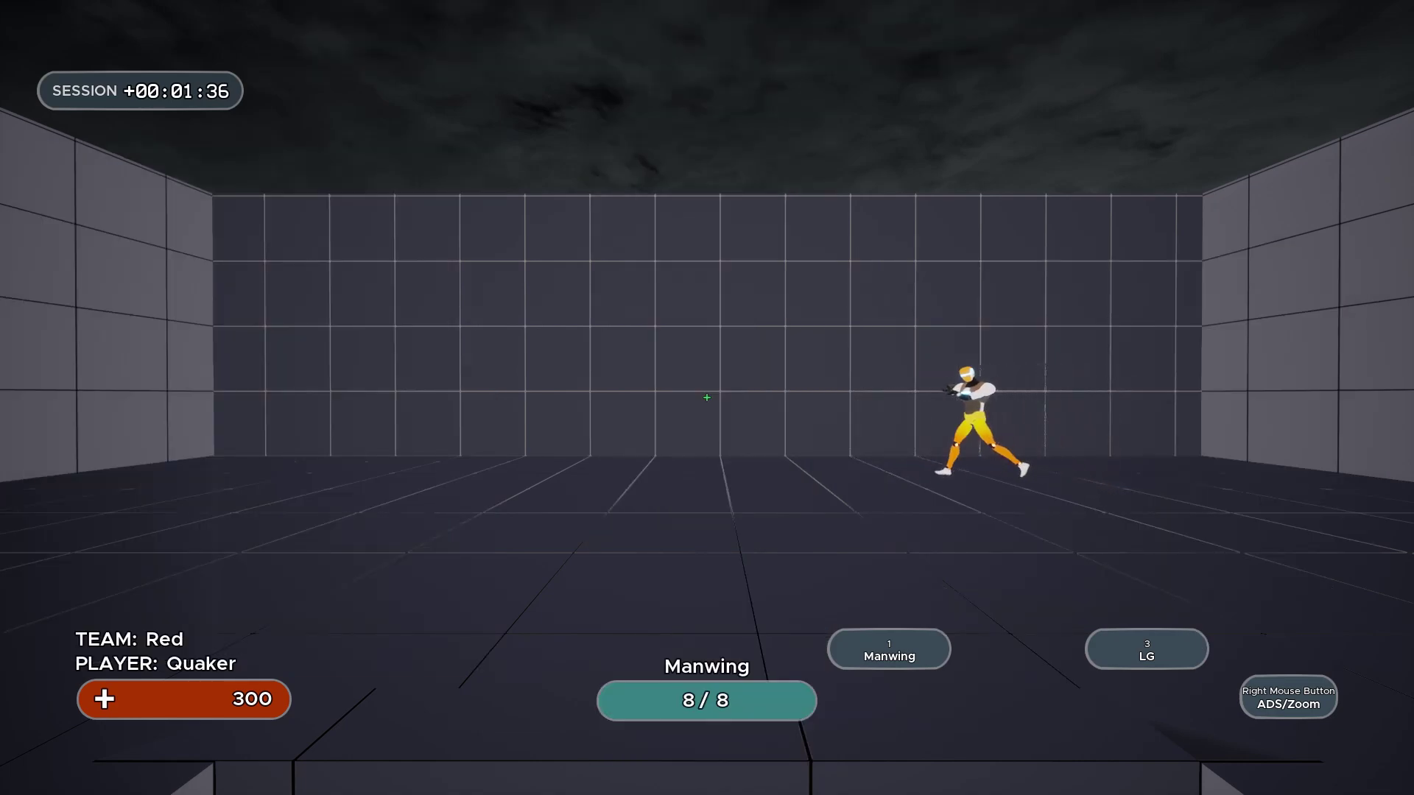
- Close the character profile editor and bring up the weapon profiles list
key("F1")
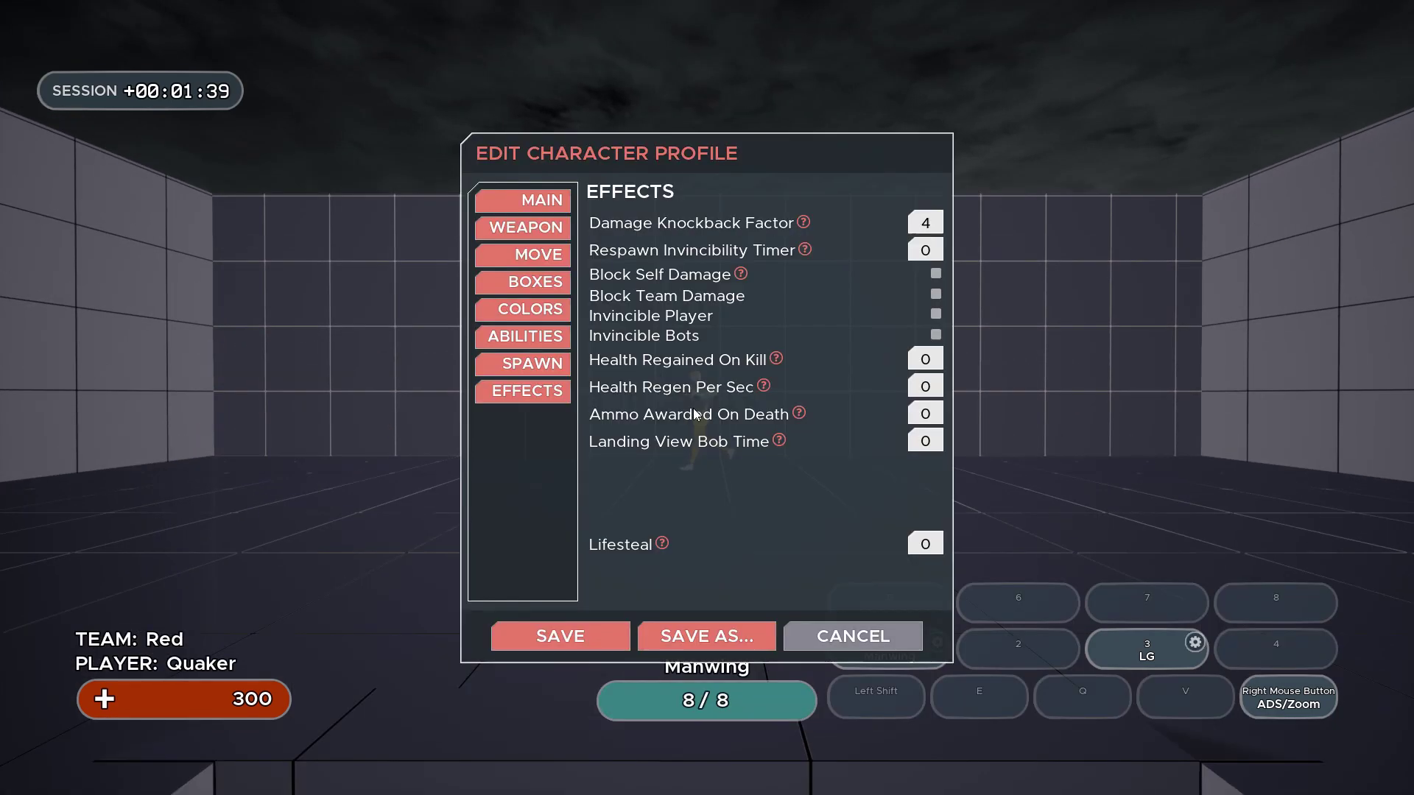
mouse_move(664, 546)
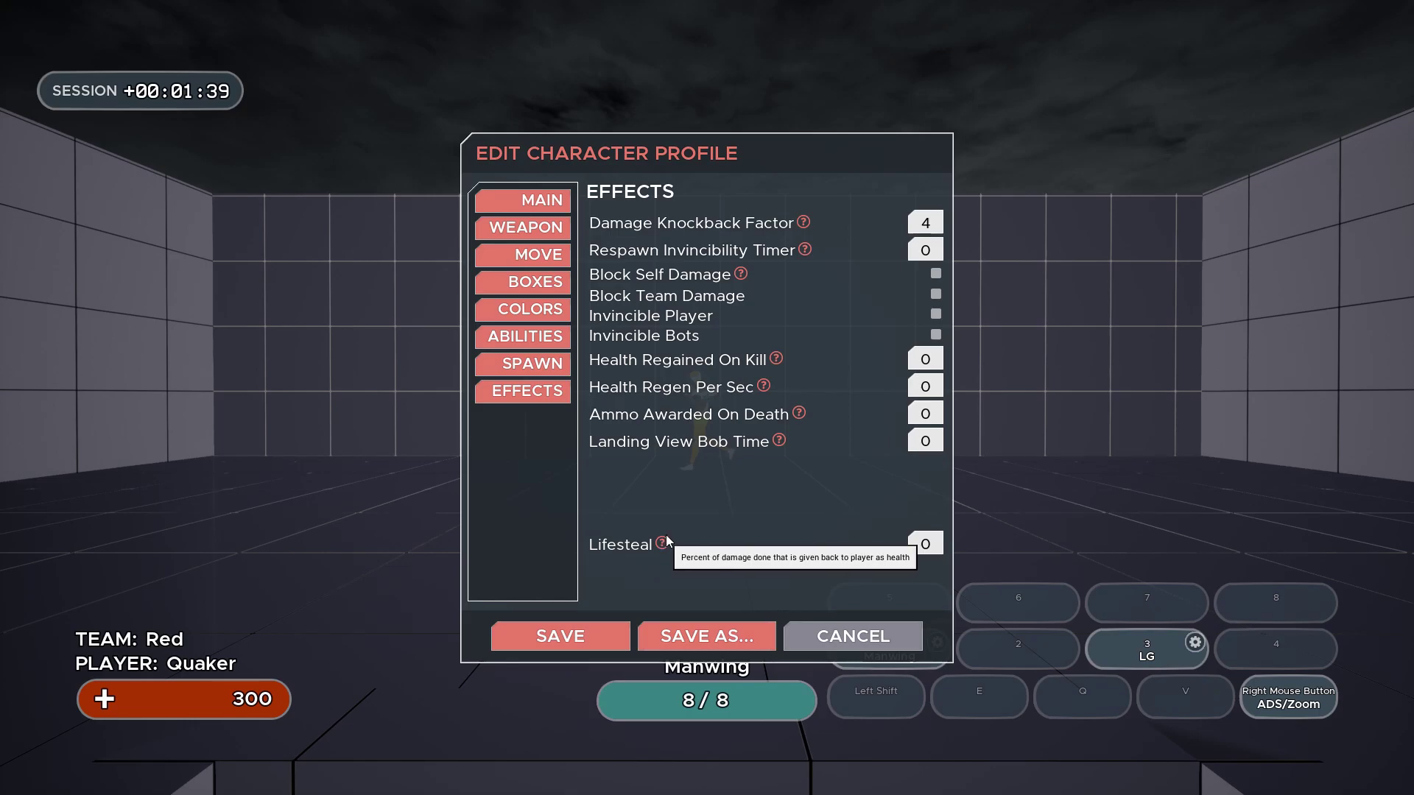
mouse_move(780, 442)
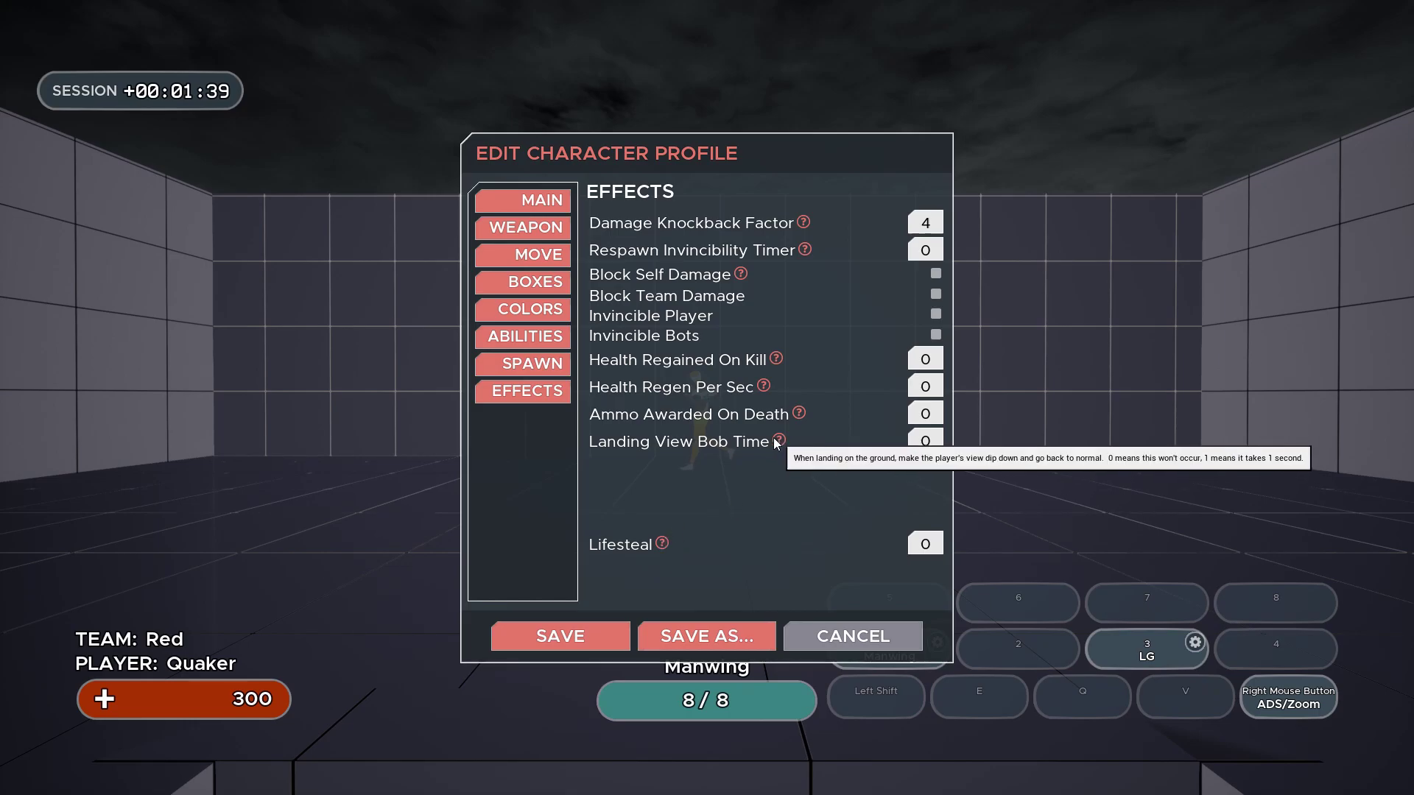
key("Escape")
left_click(516, 52)
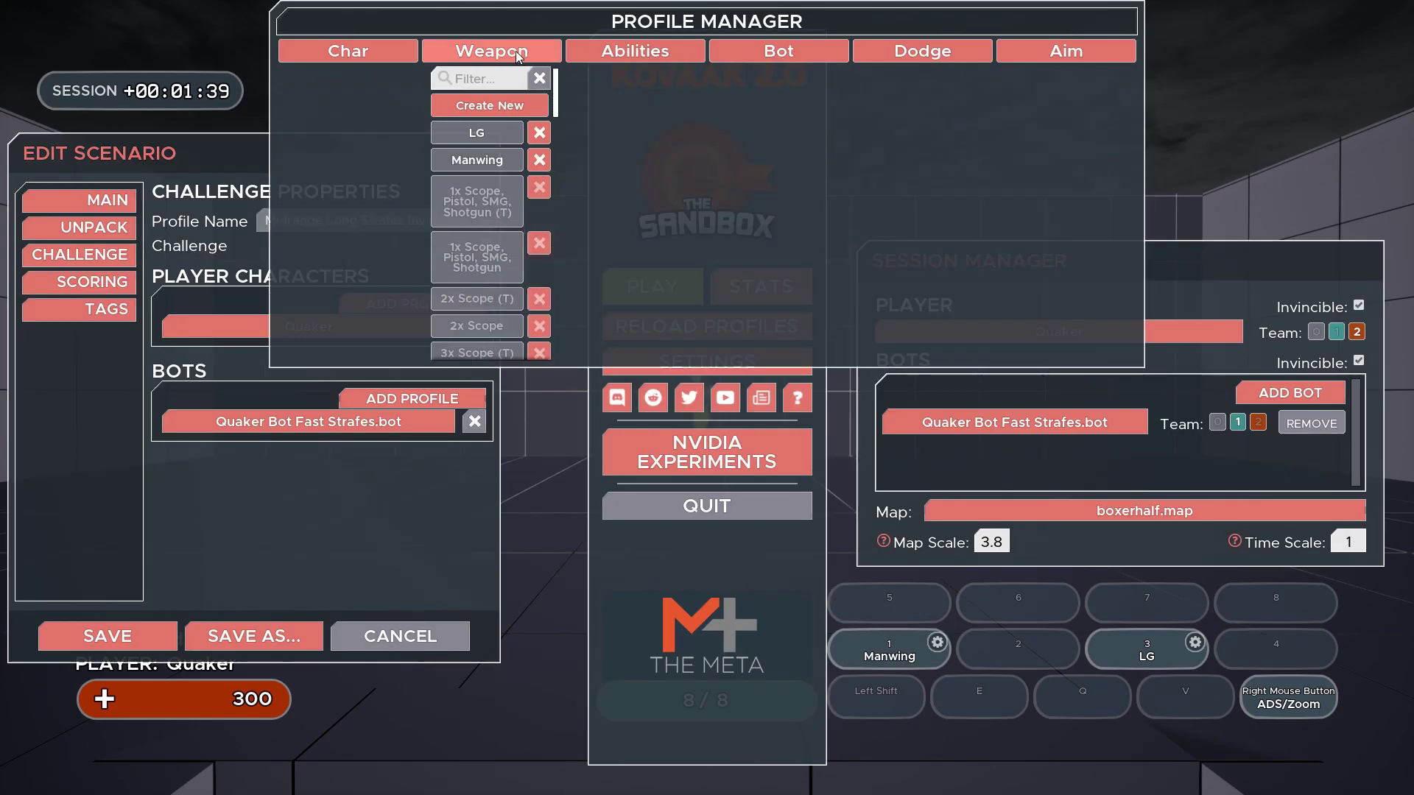
- Open the LG weapon profile and switch its type to Projectile, then back to Hitscan
left_click(497, 140)
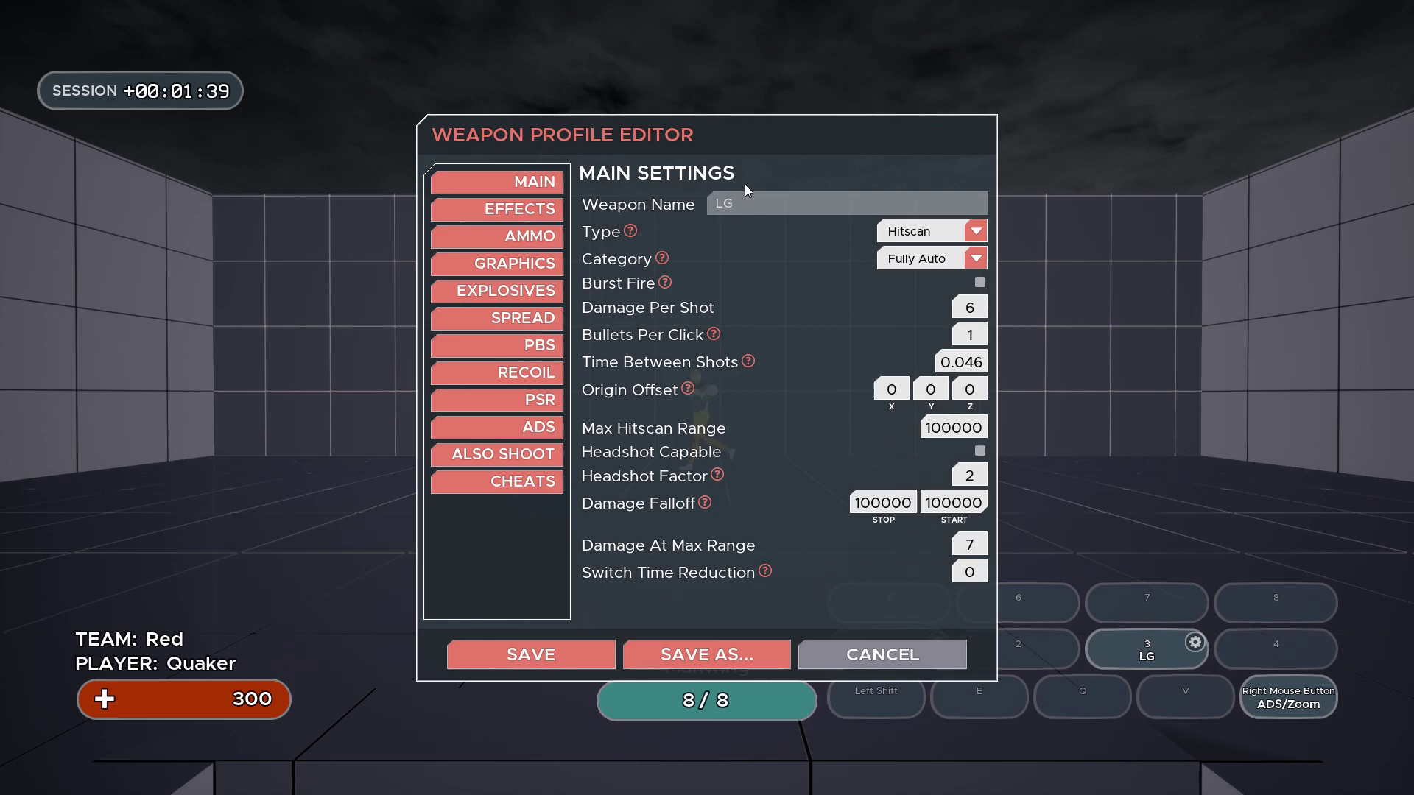
left_click(976, 232)
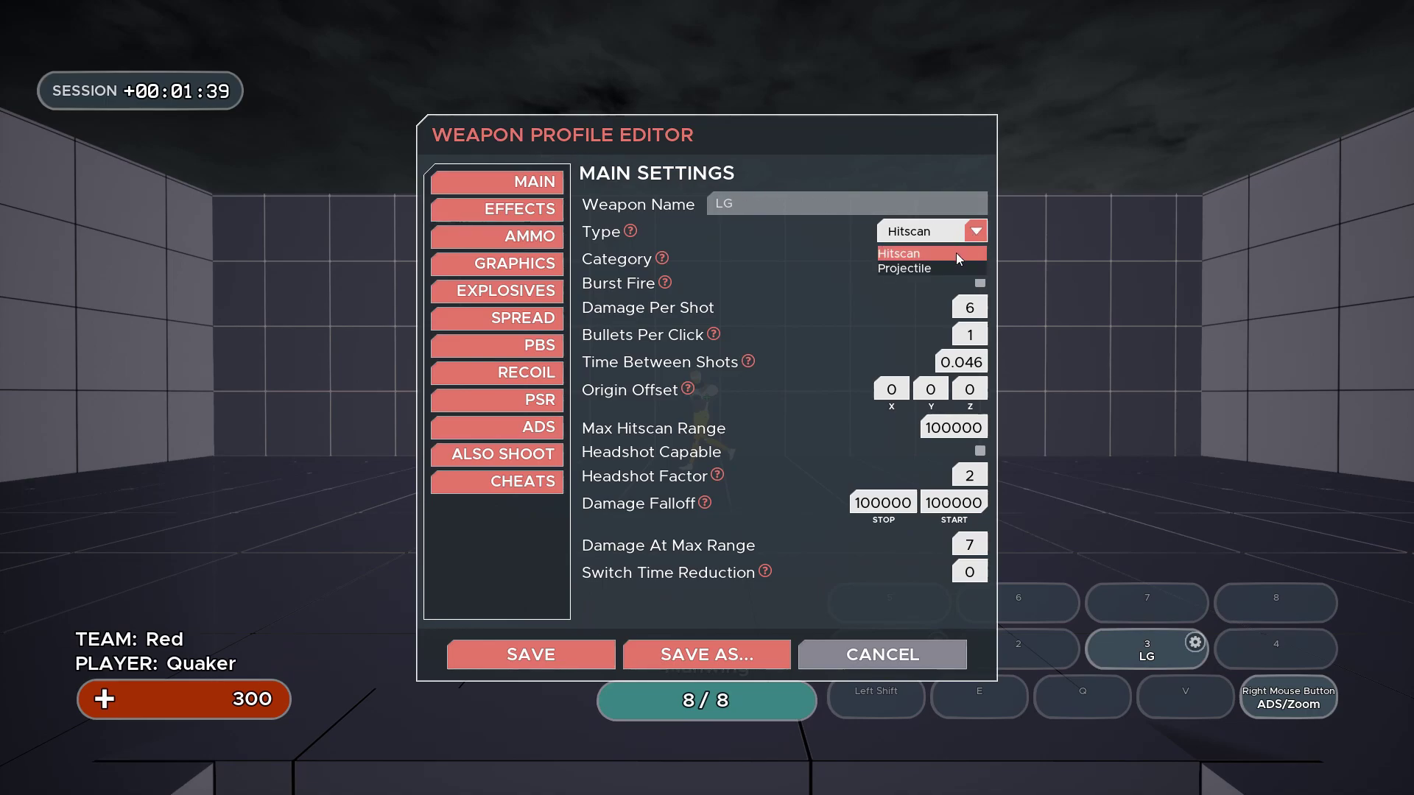
left_click(952, 268)
left_click(977, 229)
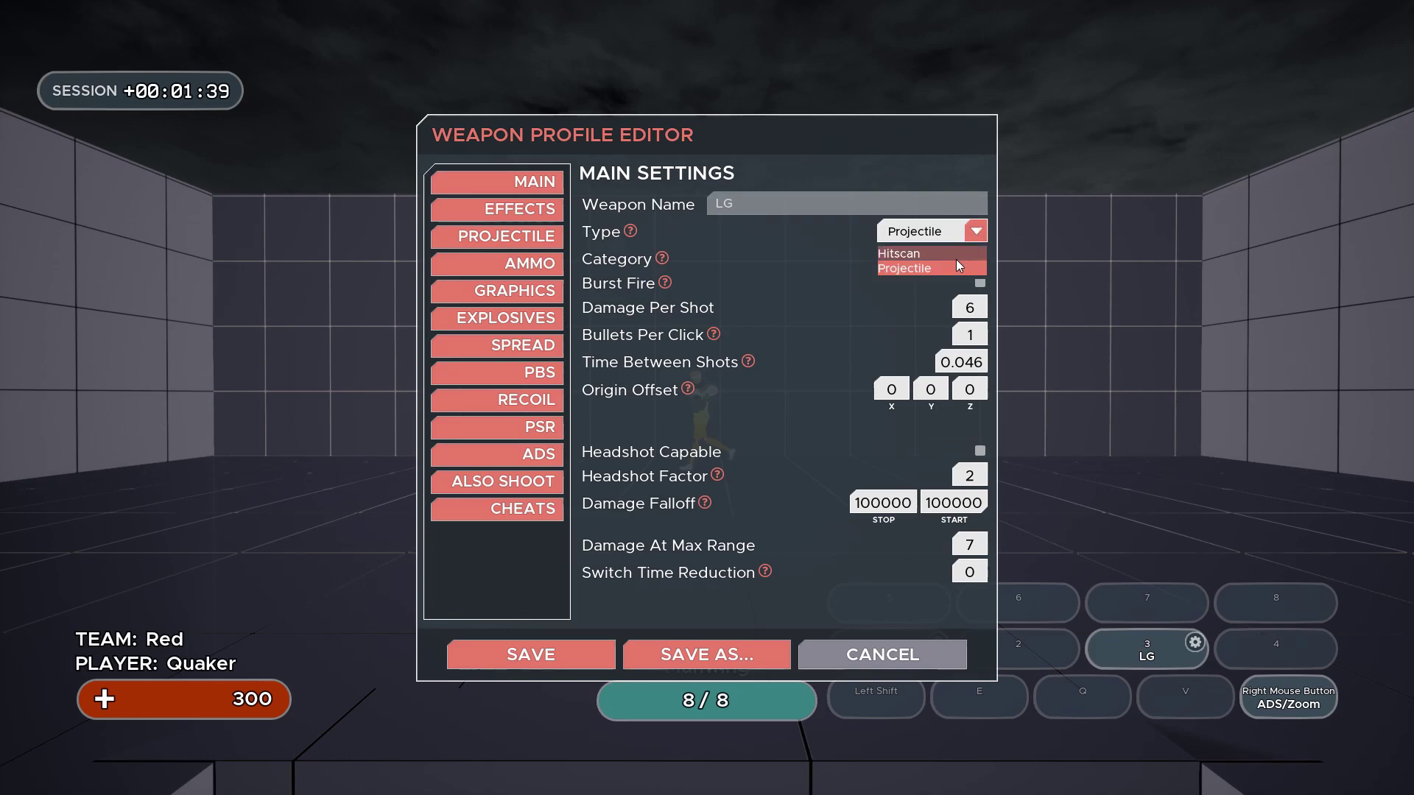
left_click(955, 254)
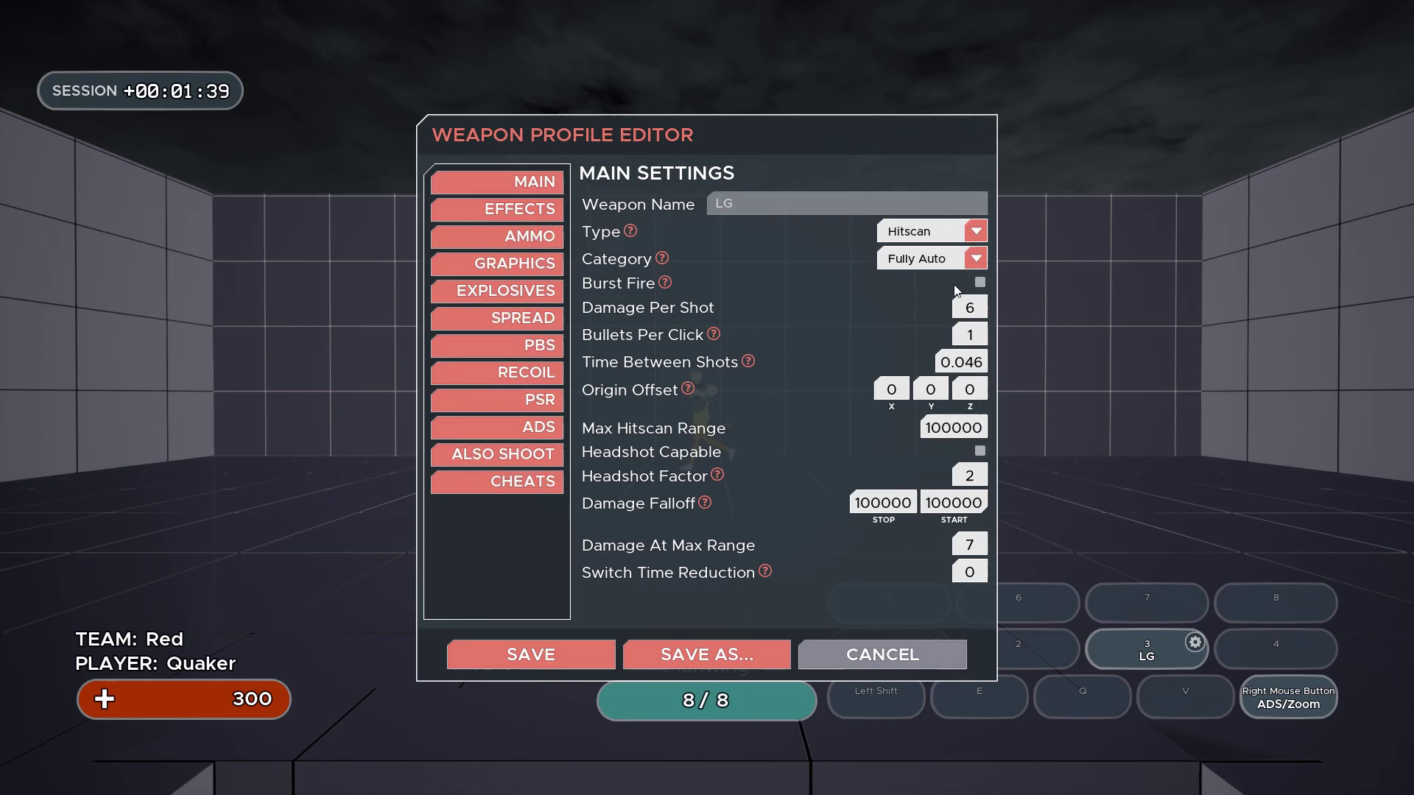
- Look through LG's ammo, aim-down-sights and recoil settings
left_click(519, 242)
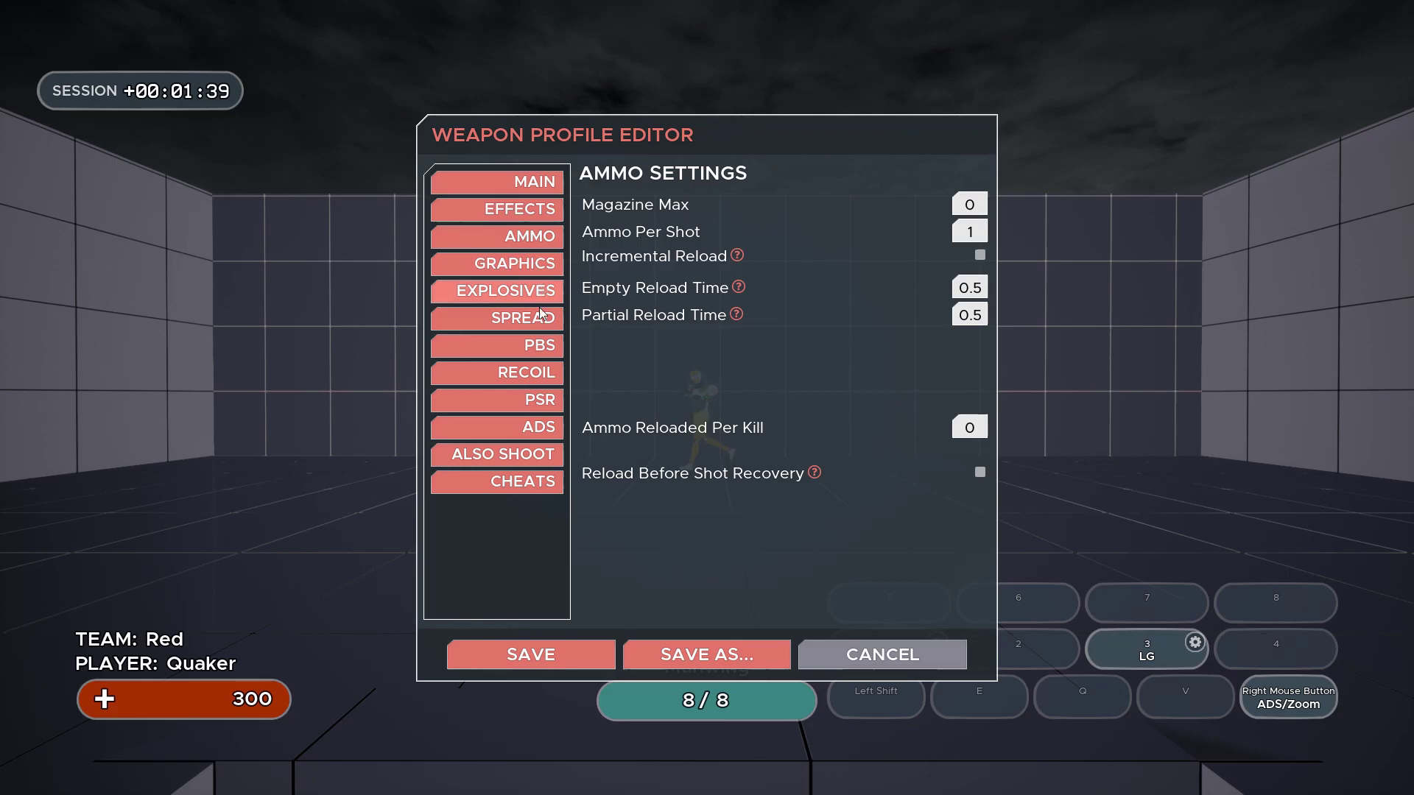
left_click(542, 428)
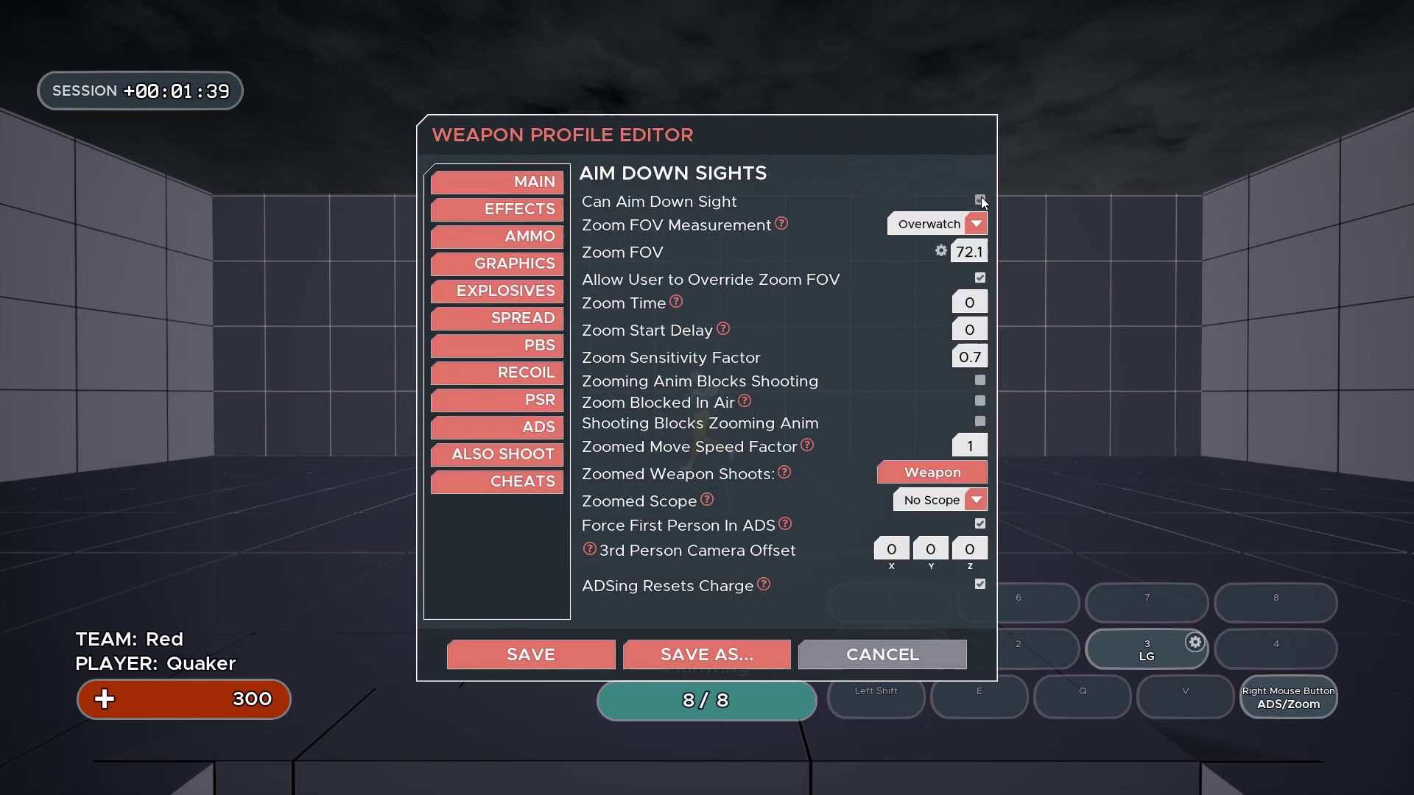
left_click(527, 387)
- Close the weapon editor and browse the ability profiles, starting and then cancelling a new one
key("Escape")
left_click(629, 53)
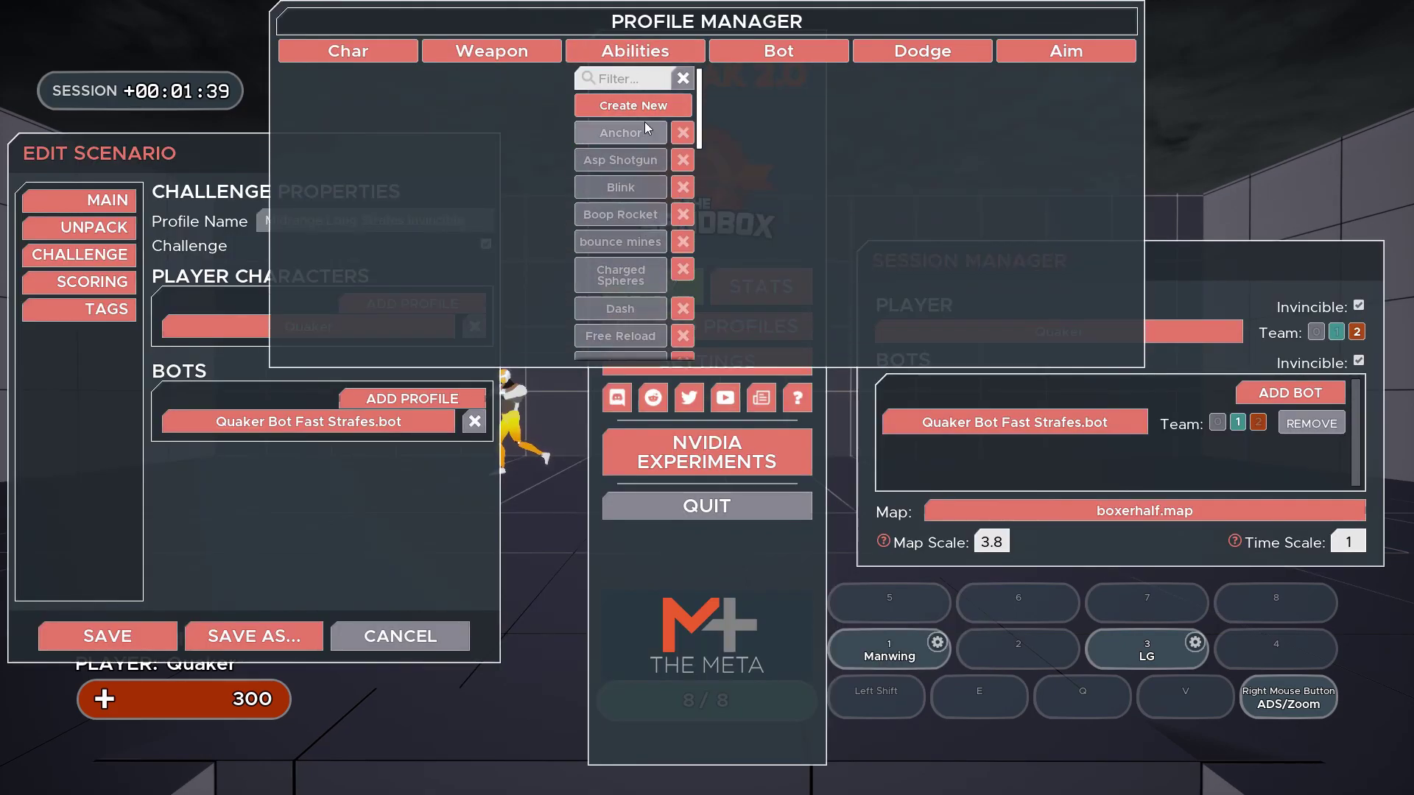
left_click(643, 108)
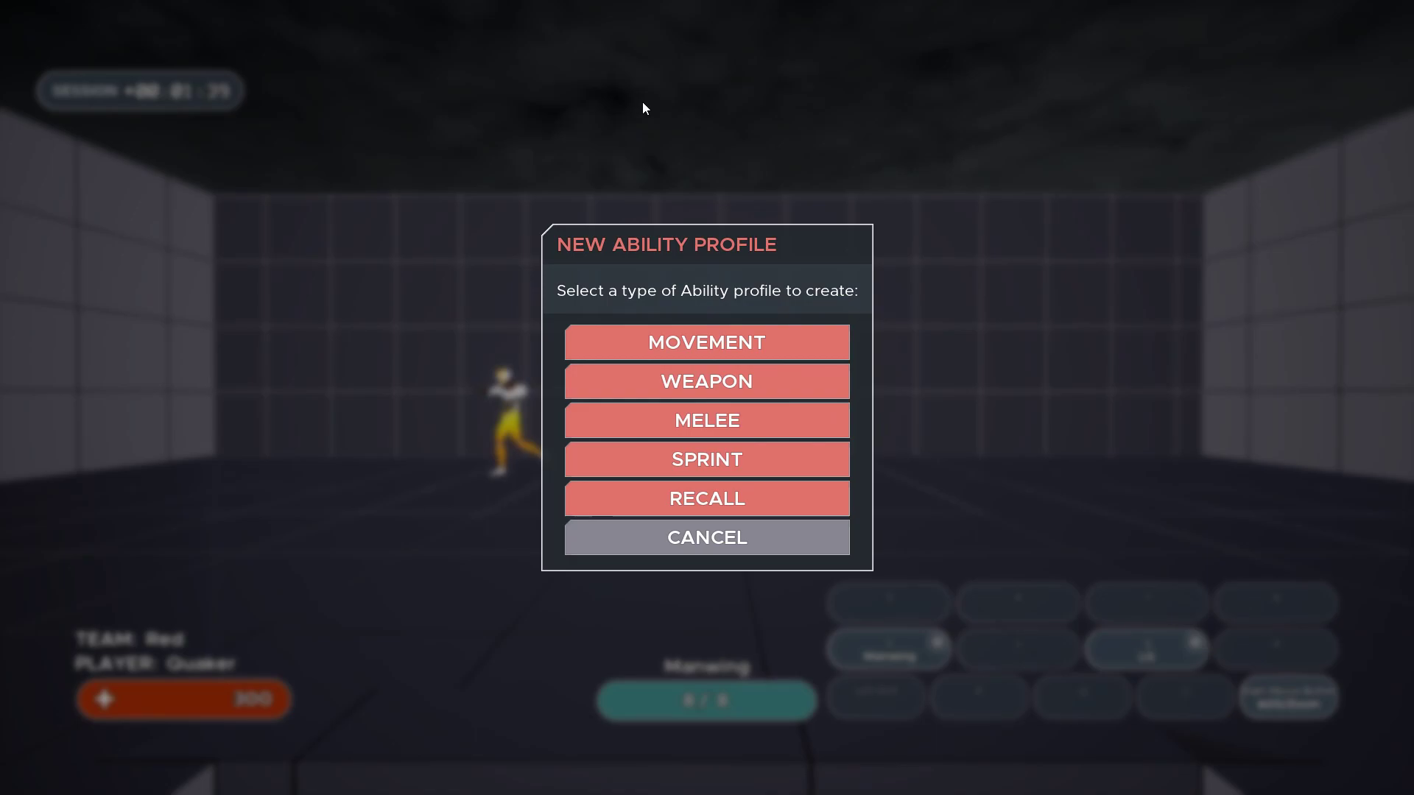
left_click(716, 535)
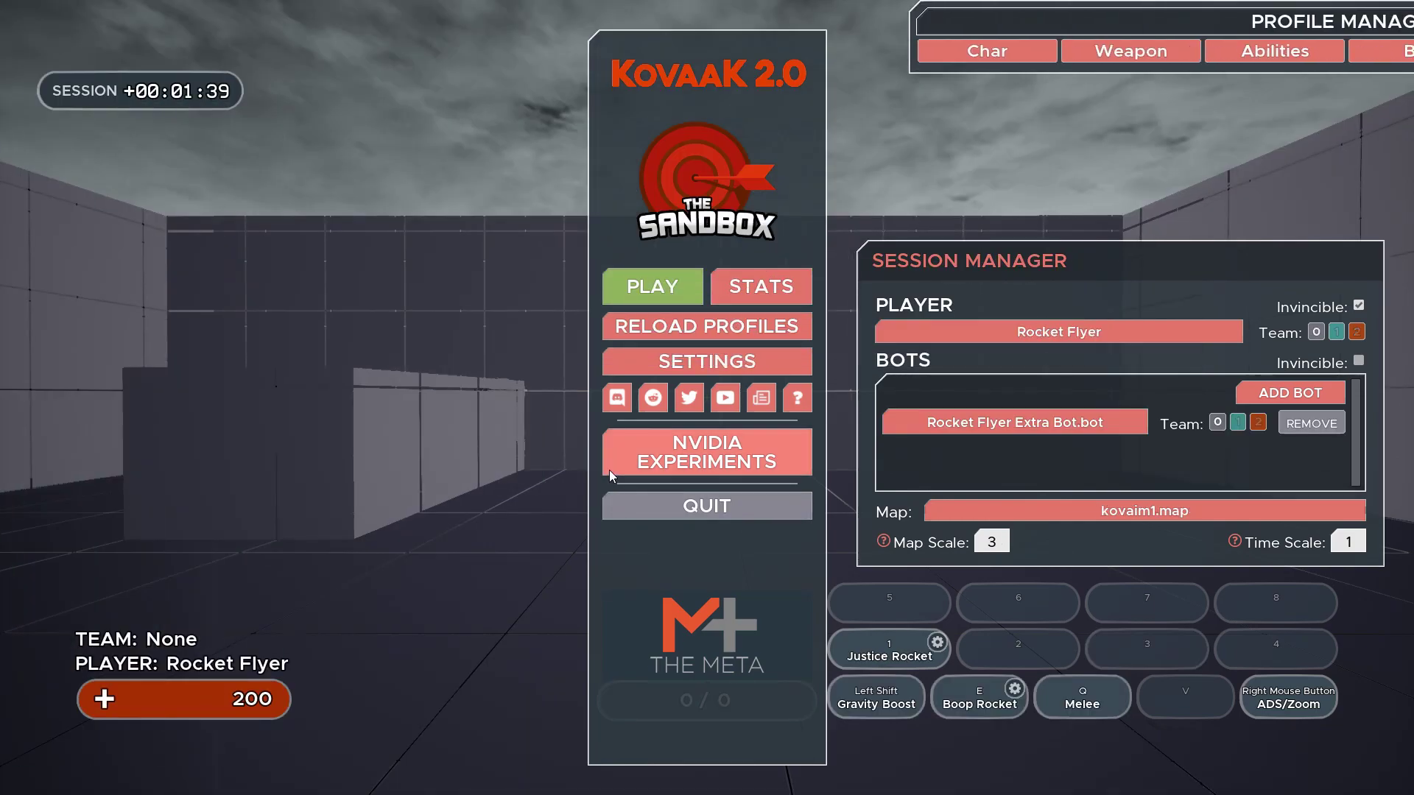
- Open the Boop Rocket ability profile and view its AI use settings
left_click(626, 51)
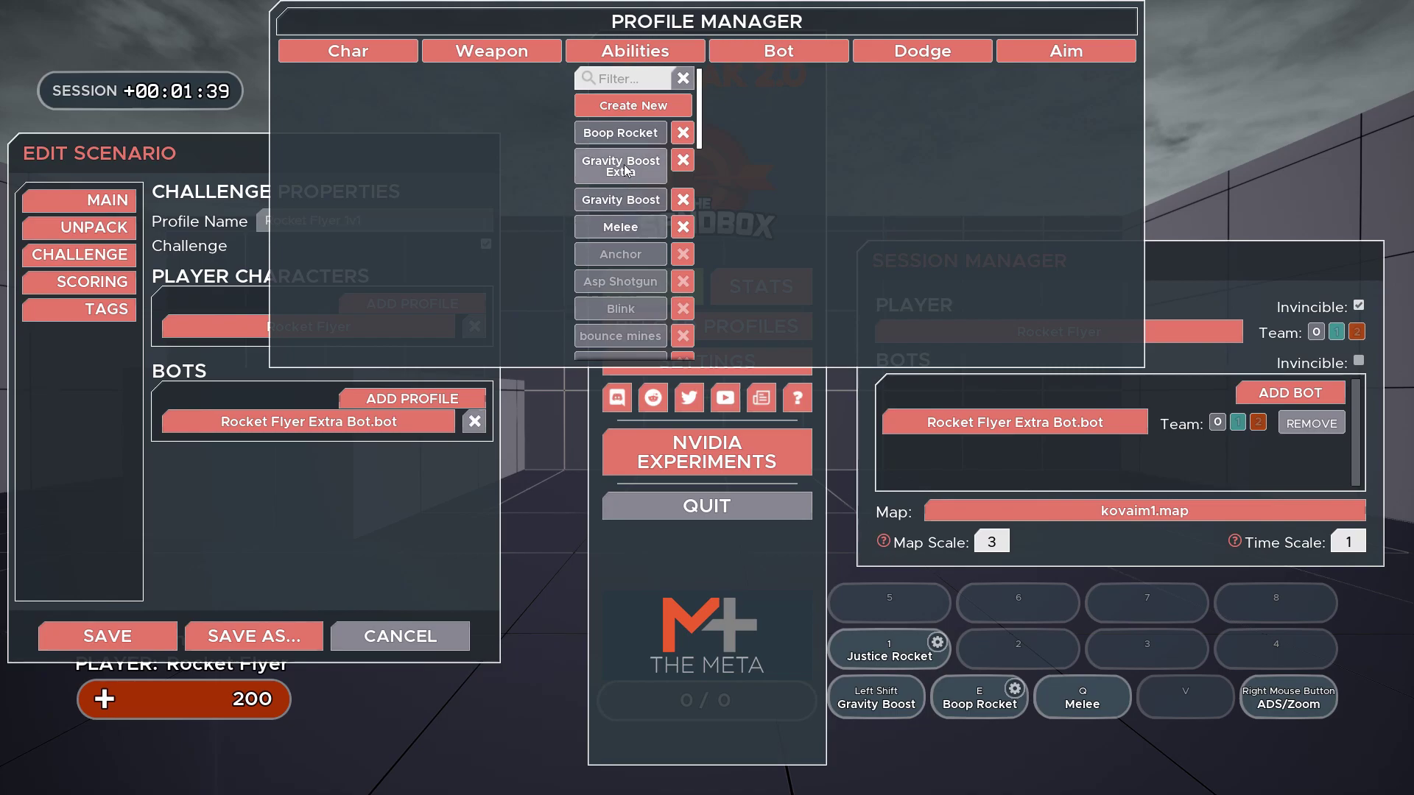
left_click(620, 133)
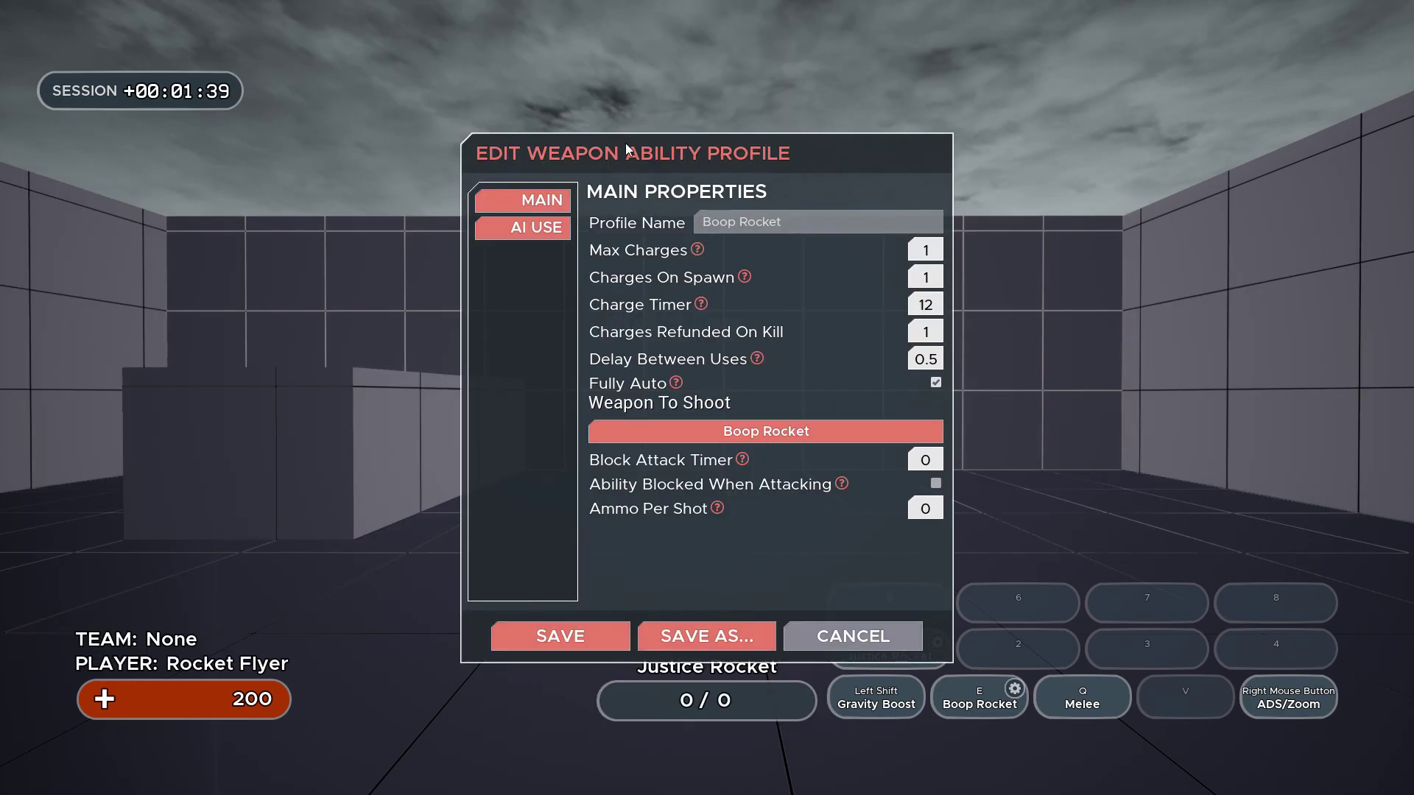
left_click(523, 226)
- Open Quaker Bot Fast Strafes, add a dodge profile entry, then check its main and weapon settings
key("Escape")
left_click(788, 51)
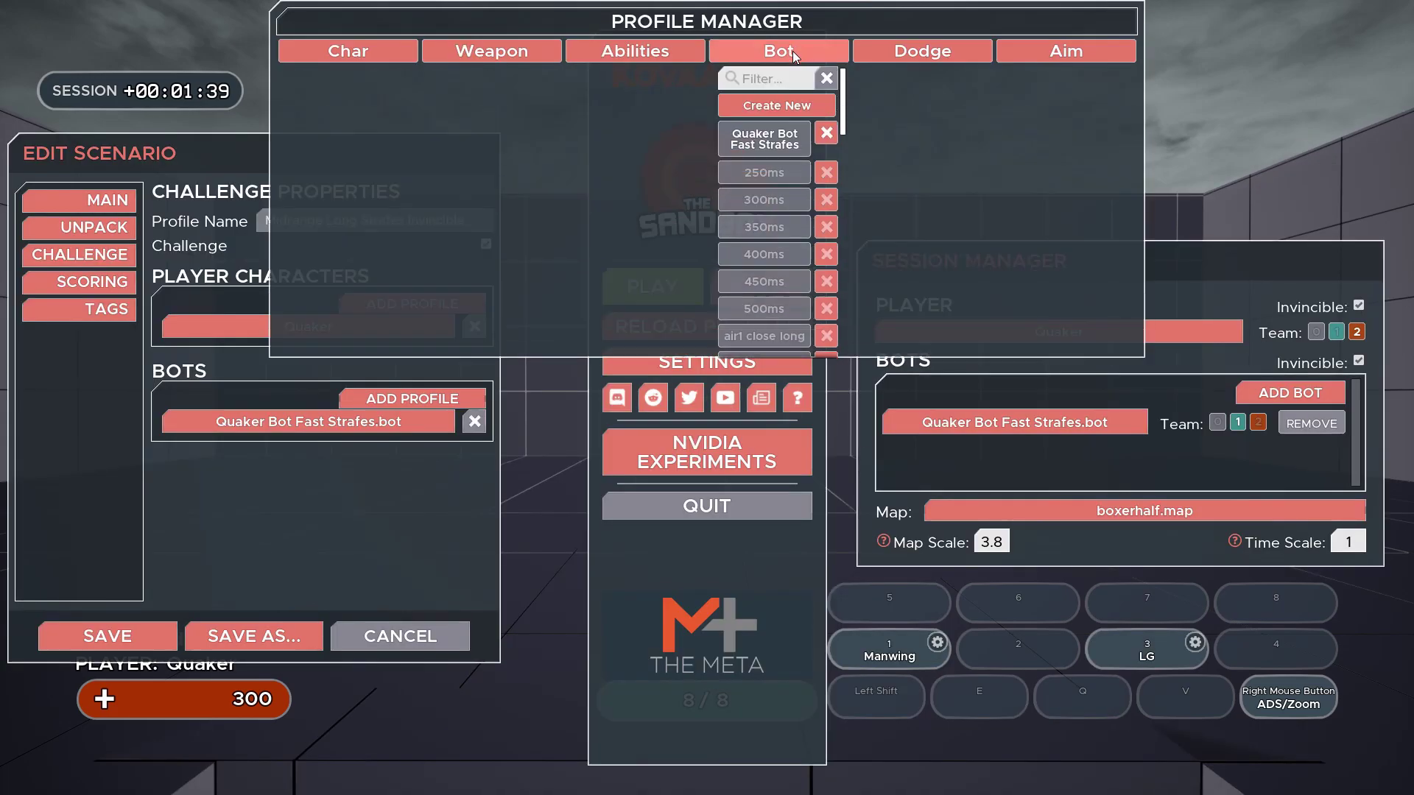
left_click(779, 144)
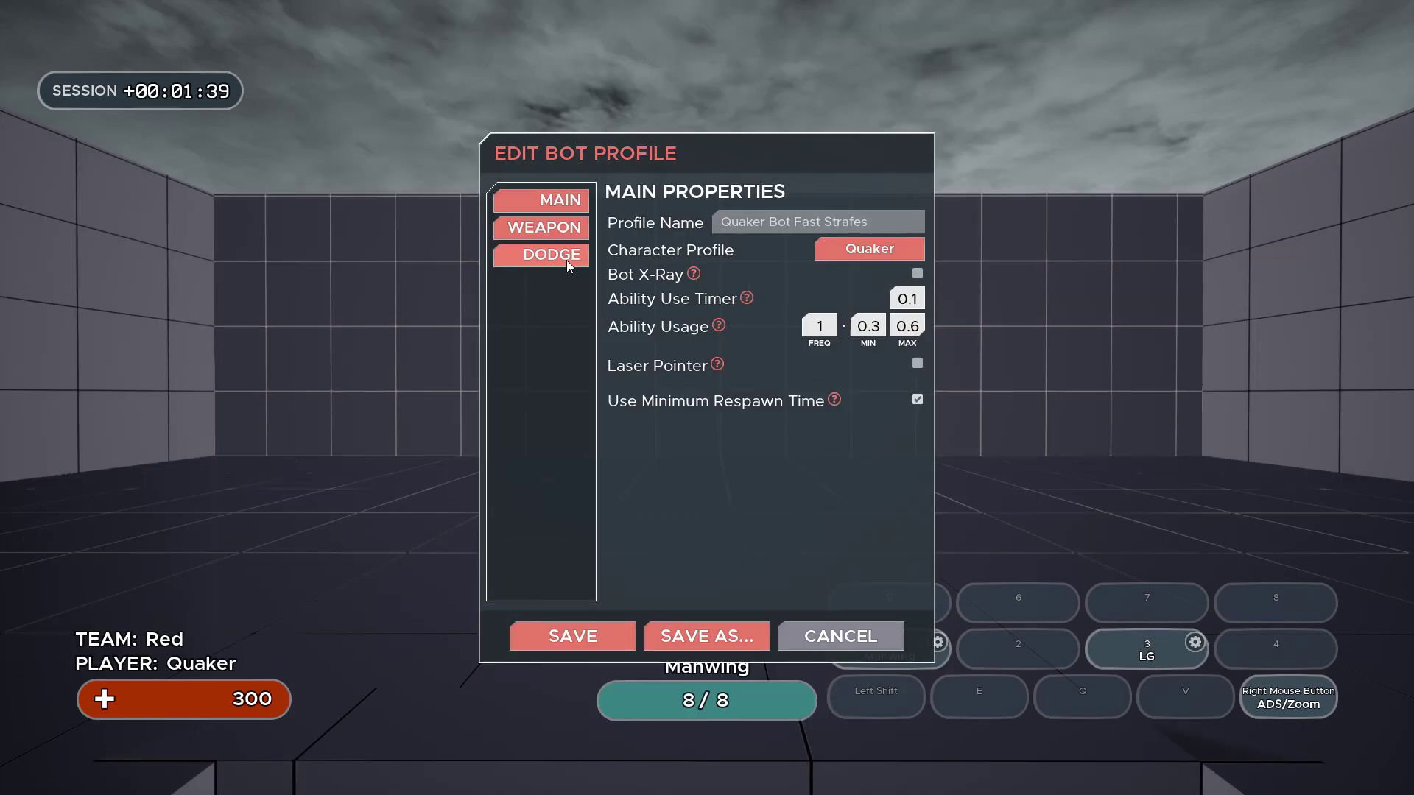
left_click(565, 257)
left_click(803, 325)
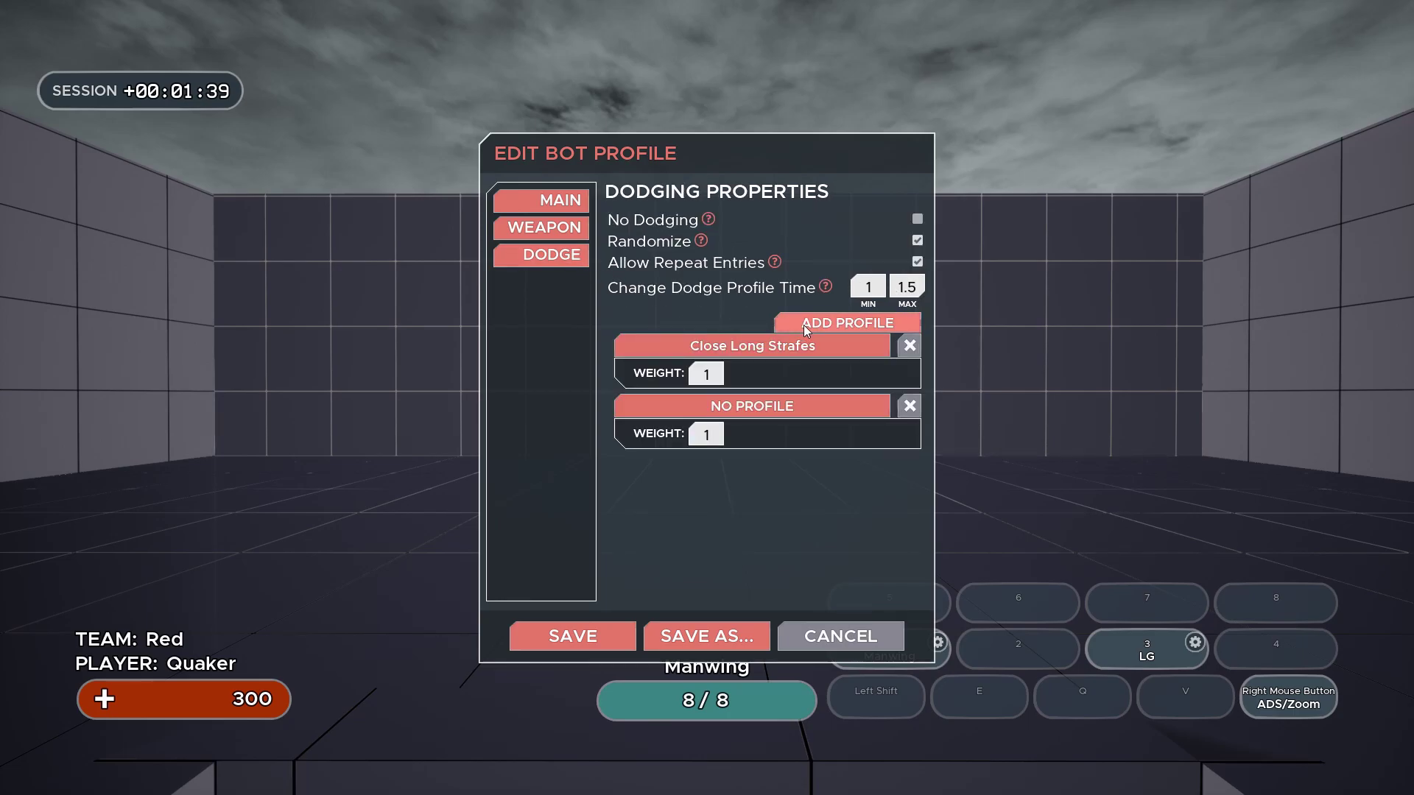
left_click(554, 205)
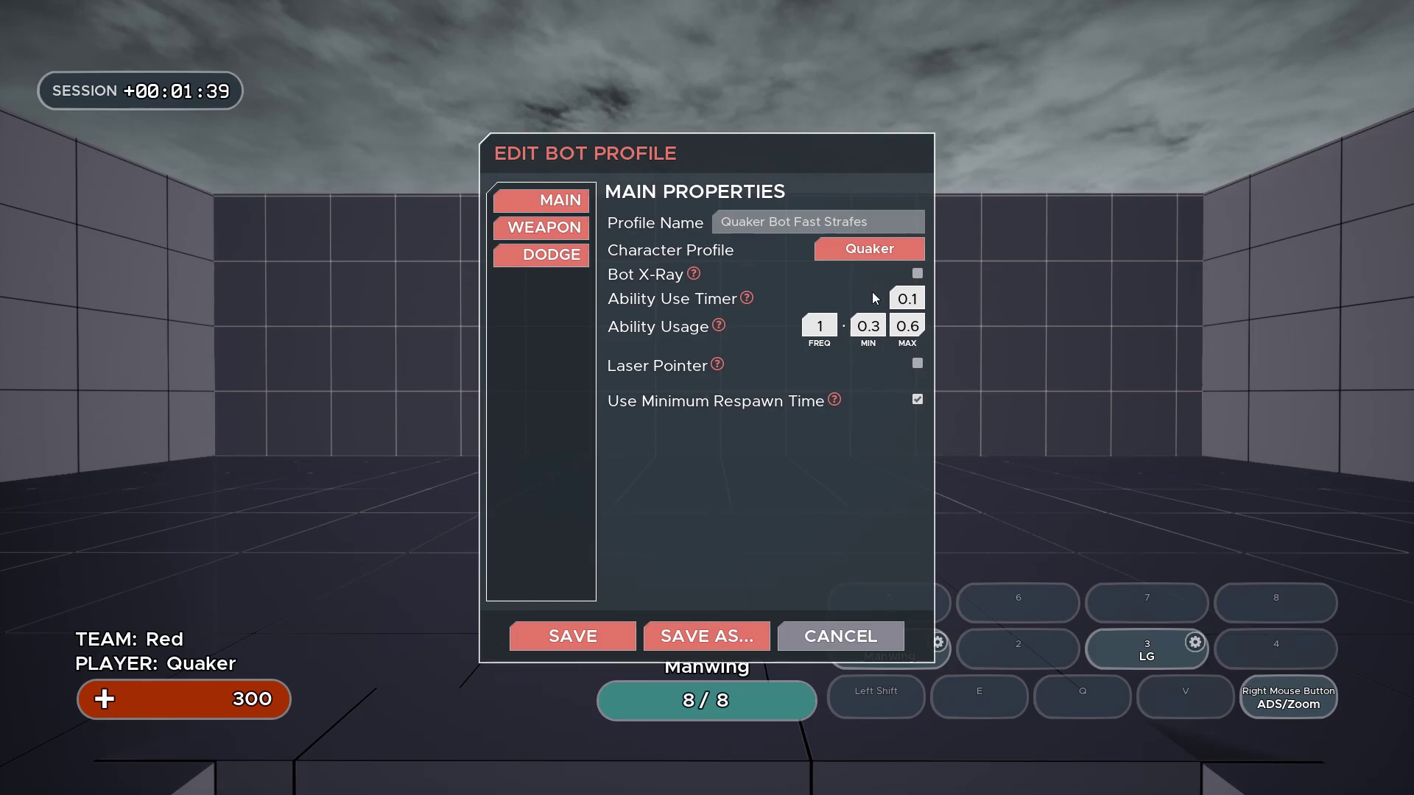
left_click(546, 227)
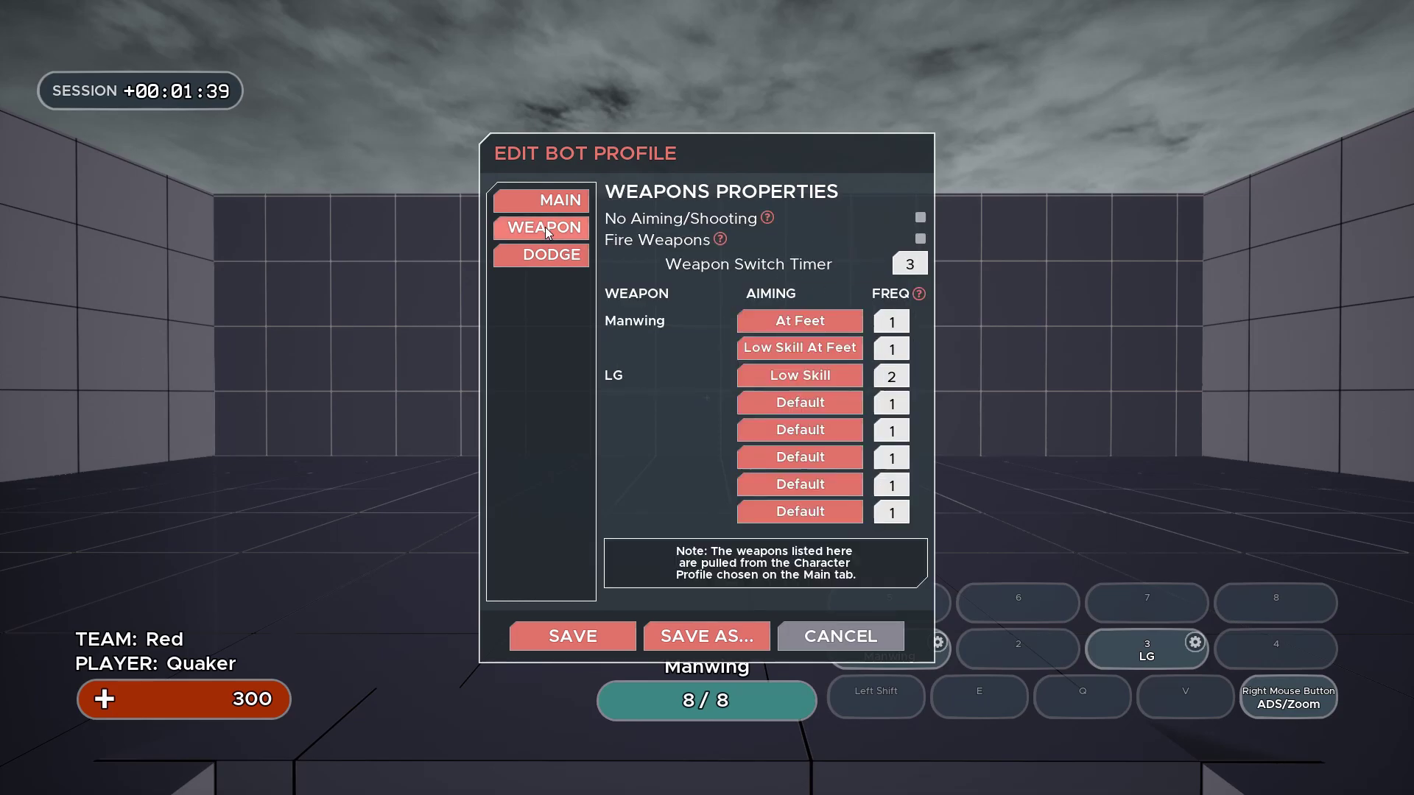
- Open the Close Long Strafes dodge profile and watch the bot strafe in game
key("Escape")
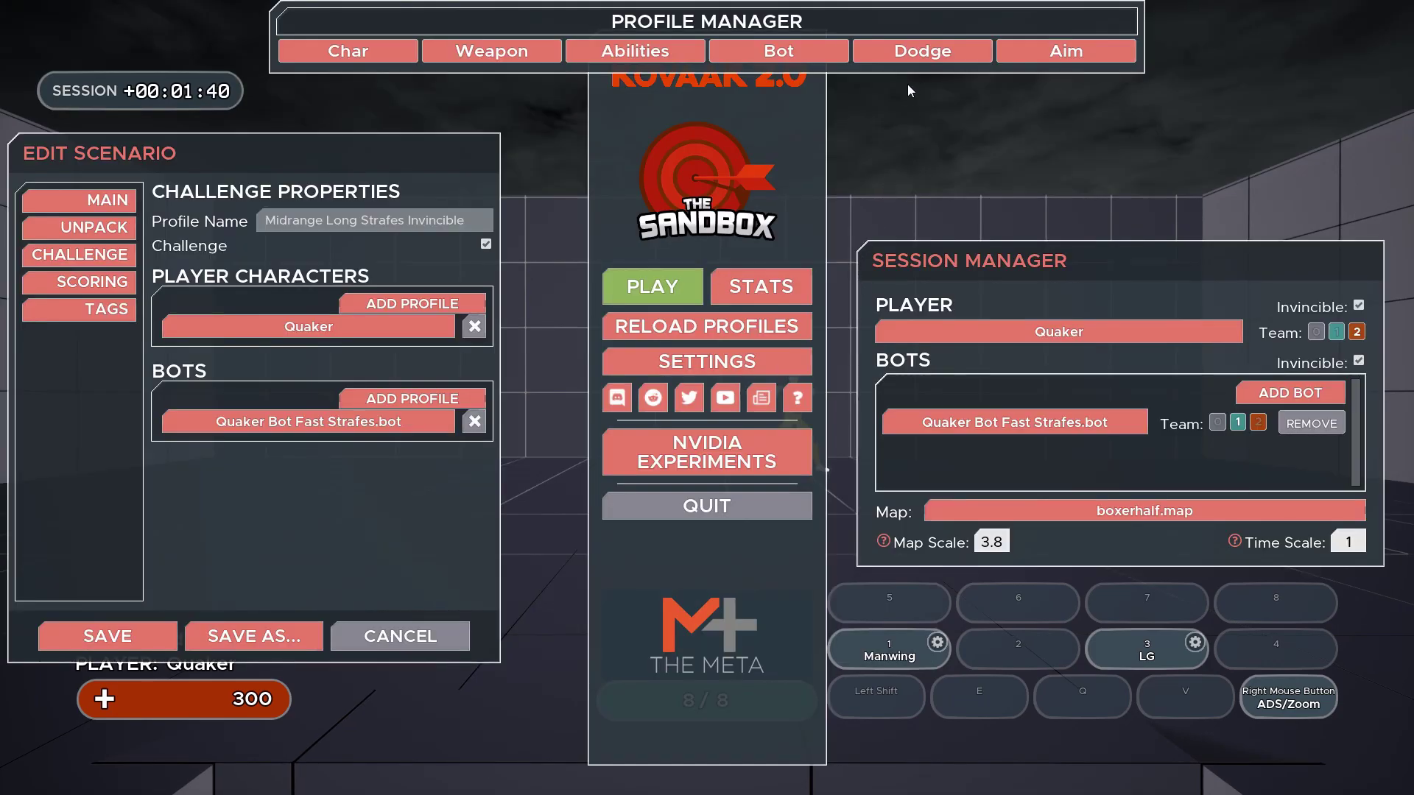
left_click(918, 50)
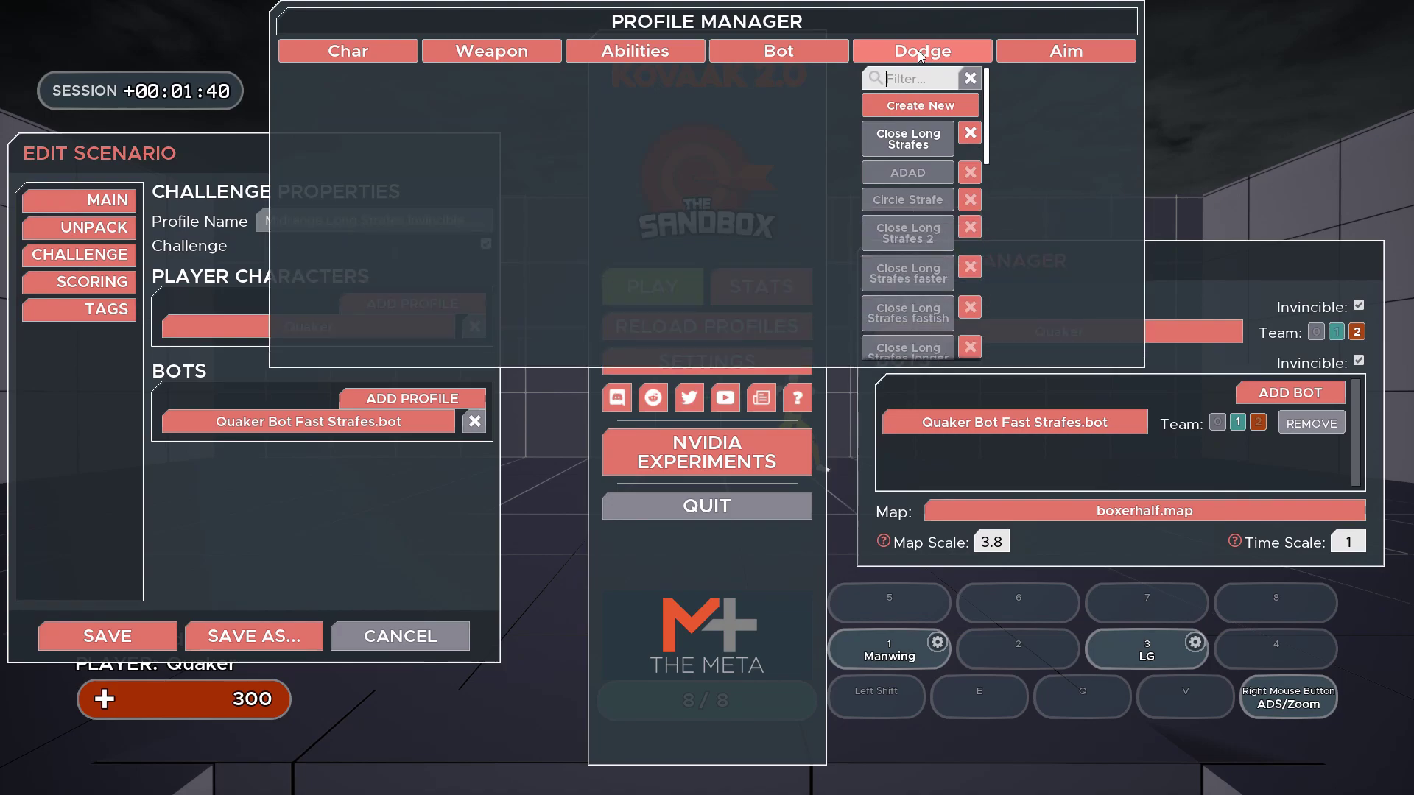
left_click(912, 141)
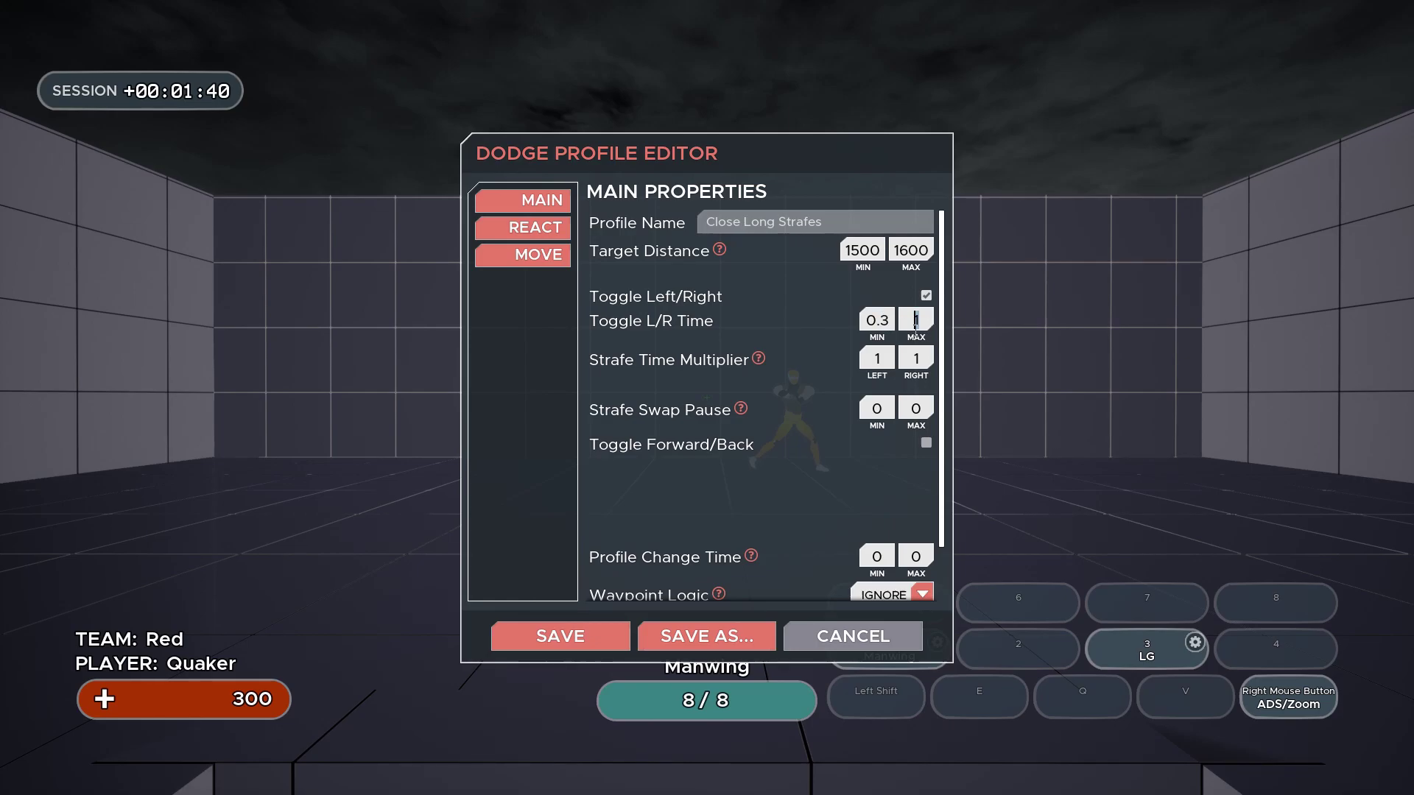
key("Escape")
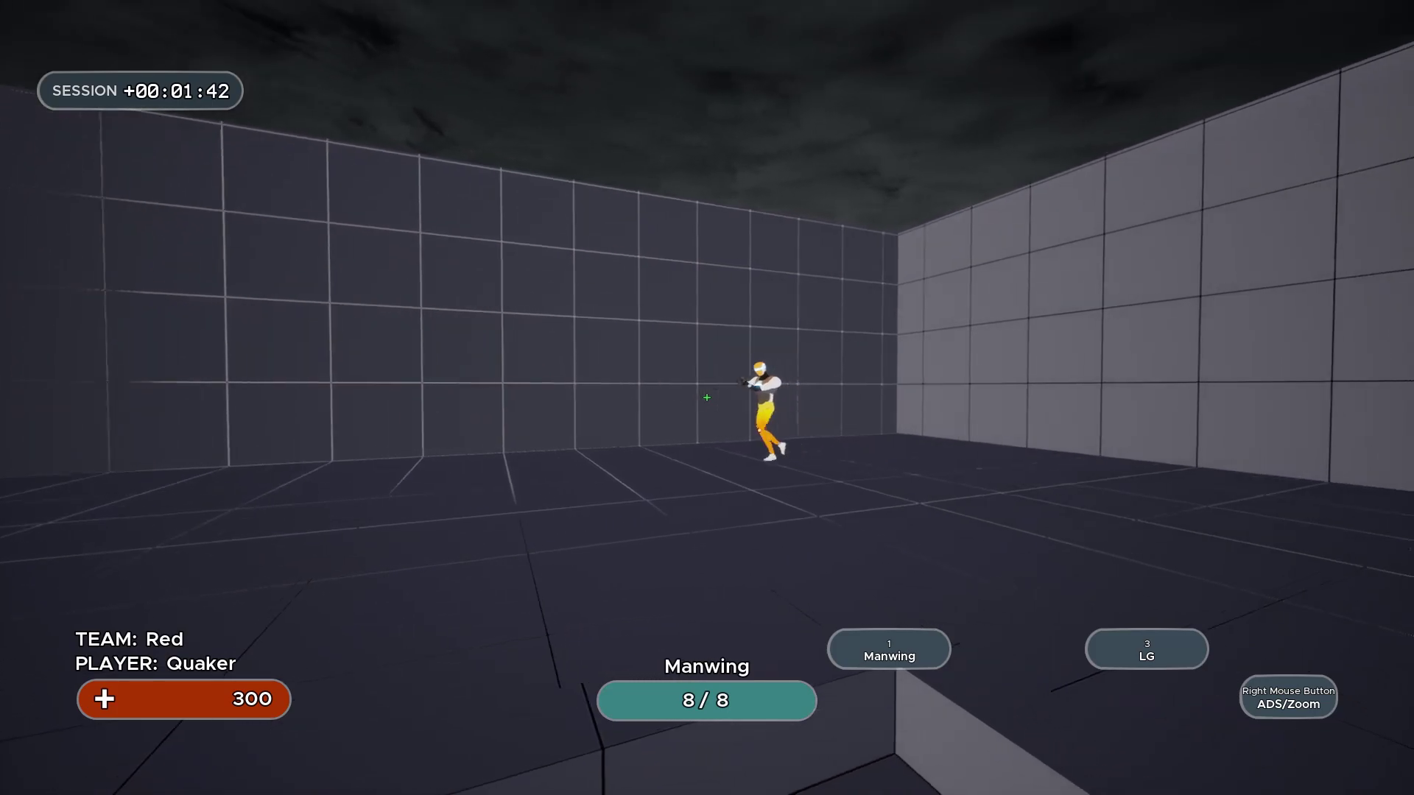
key("Escape")
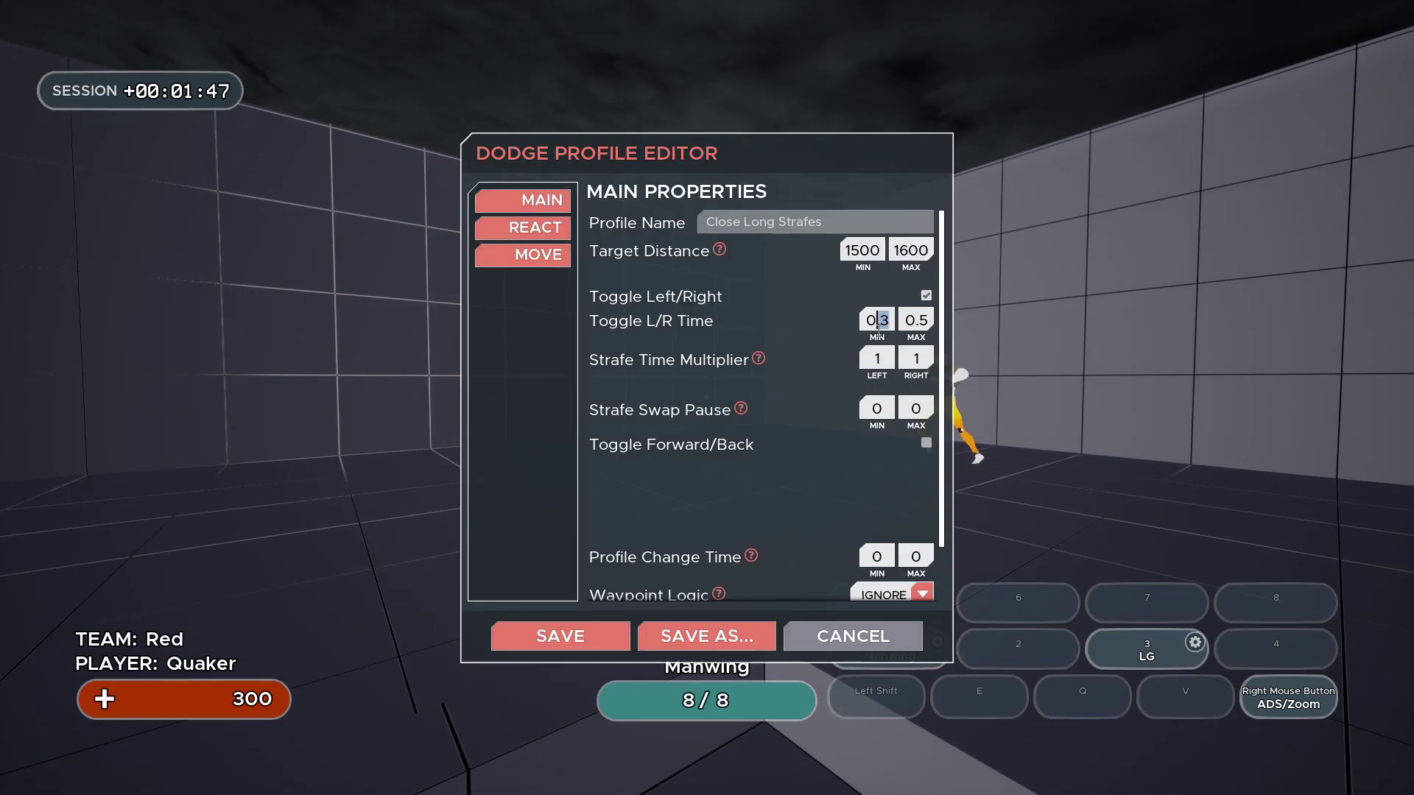
- Set Toggle L/R Time min and max to 2 each and test the new strafing
type("2")
key("Tab")
type("2")
key("Escape")
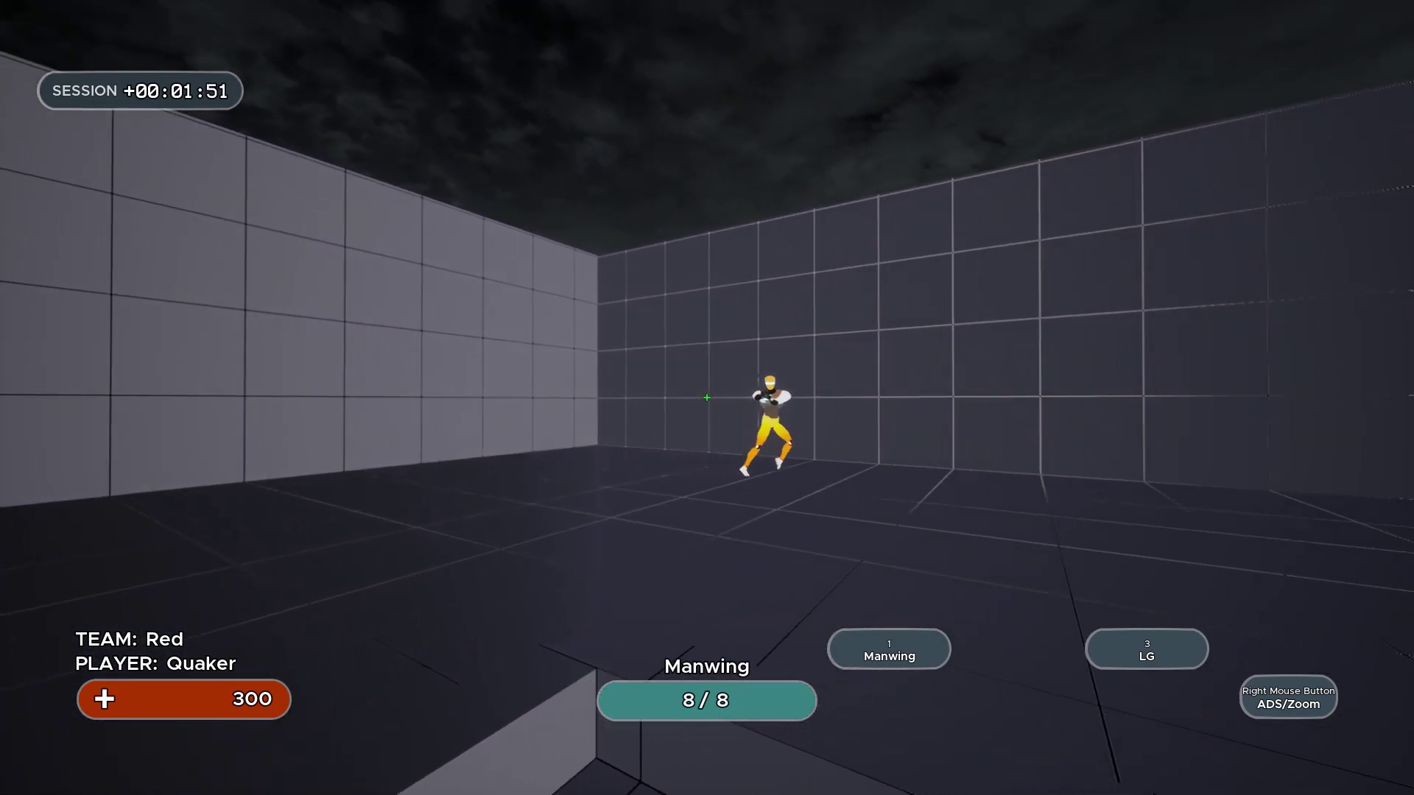
- Reopen the dodge profile and look through its reaction settings
key("Escape")
left_click(523, 230)
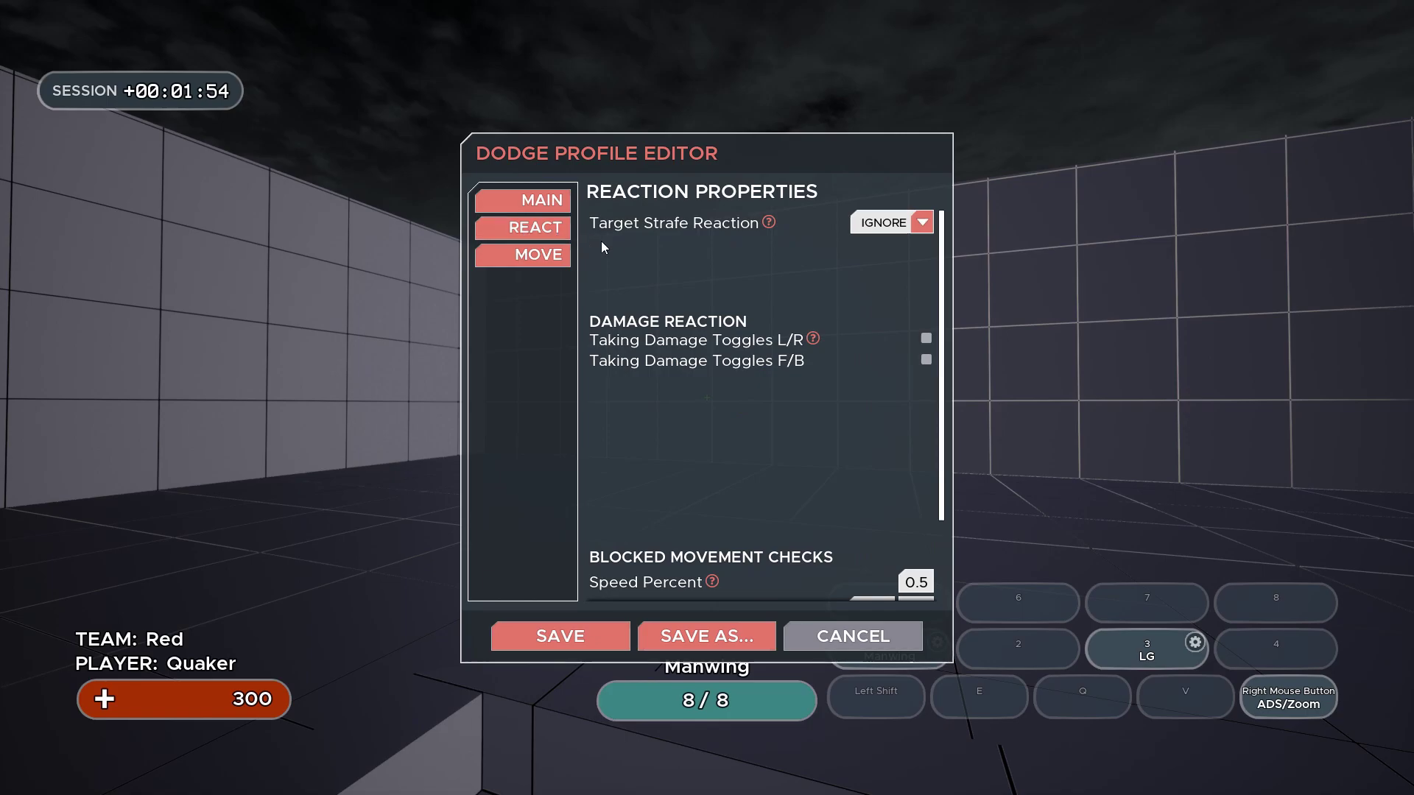
left_click_drag(944, 311, 945, 421)
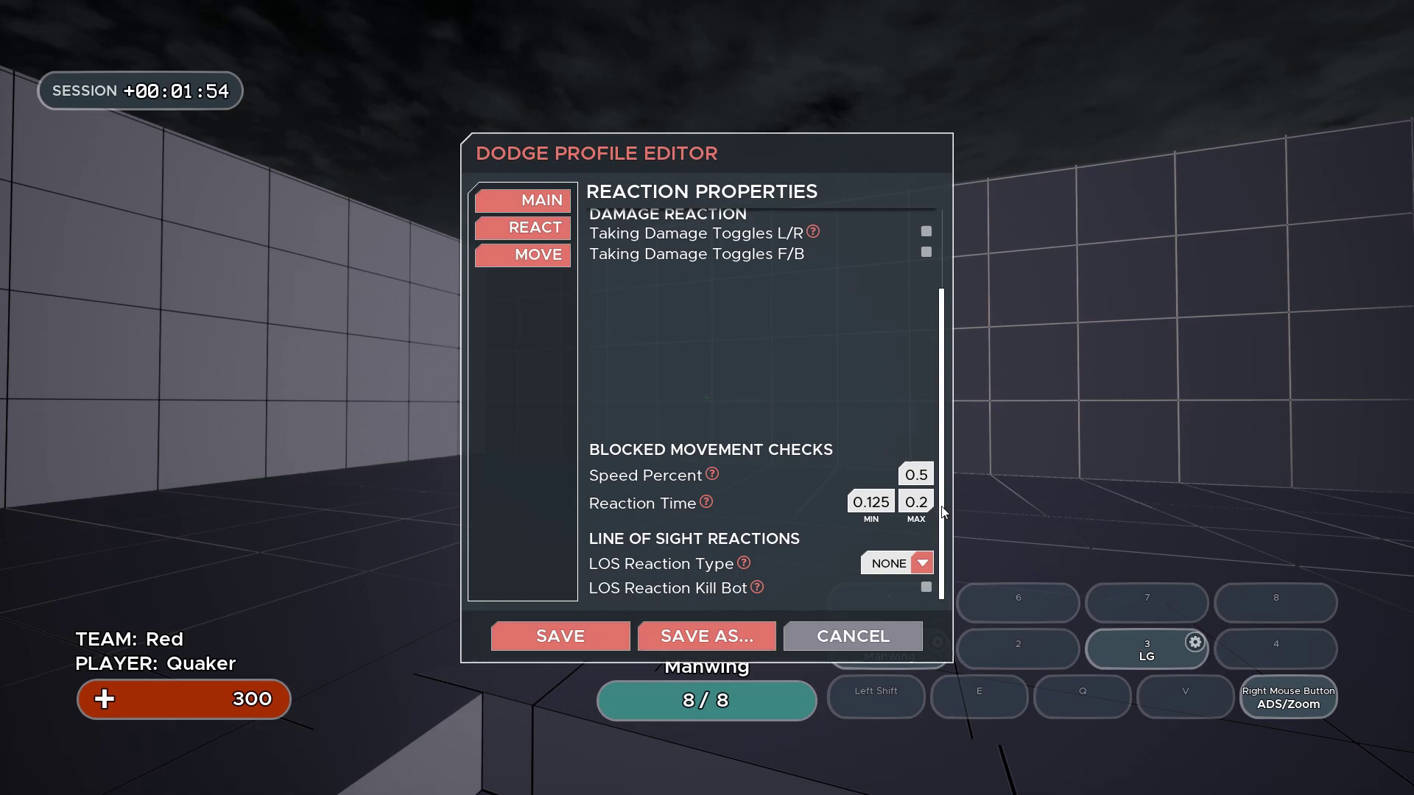
scroll(944, 511, "up", 3)
- Open the At Feet aim profile and scroll through its settings, including Vertical Aim Offset -200
key("Escape")
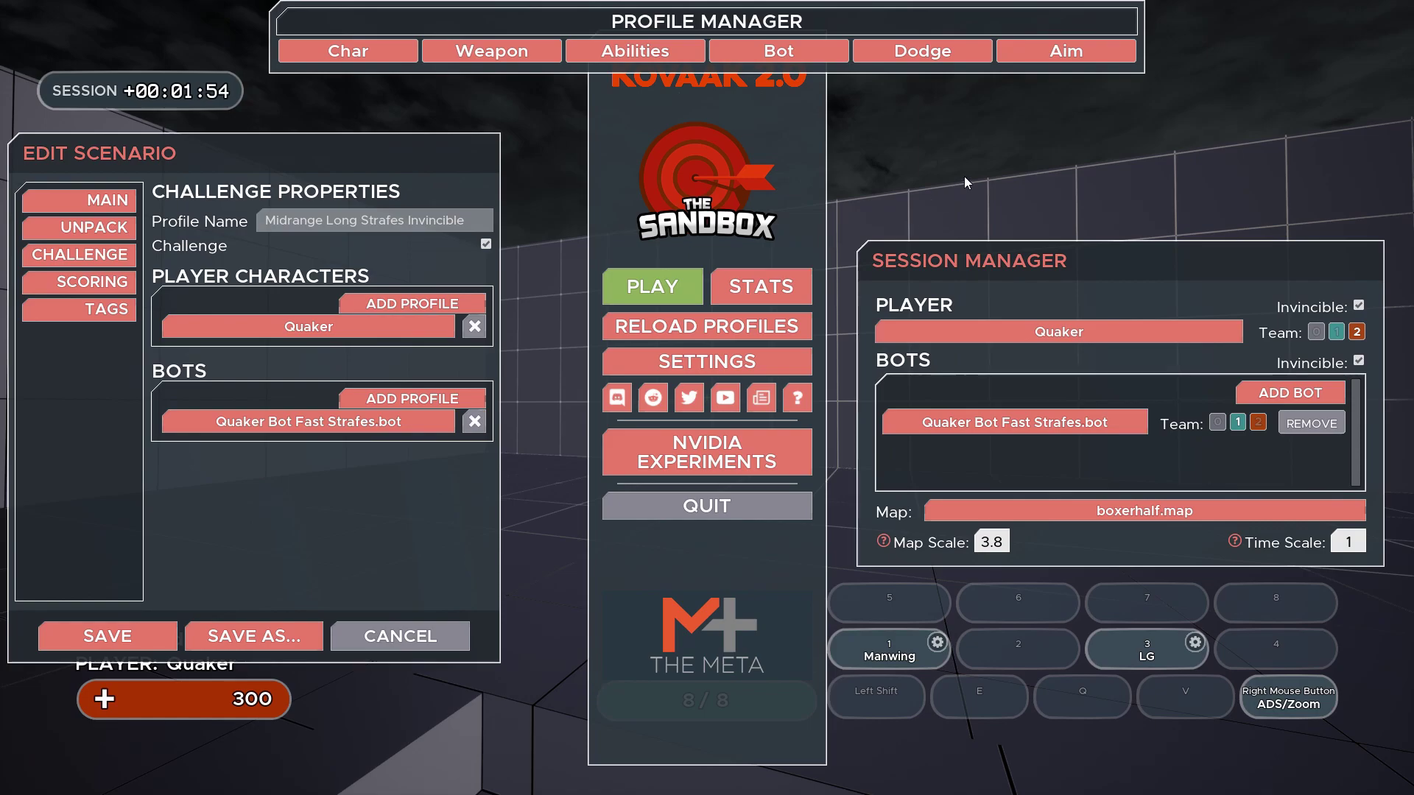
left_click(1066, 57)
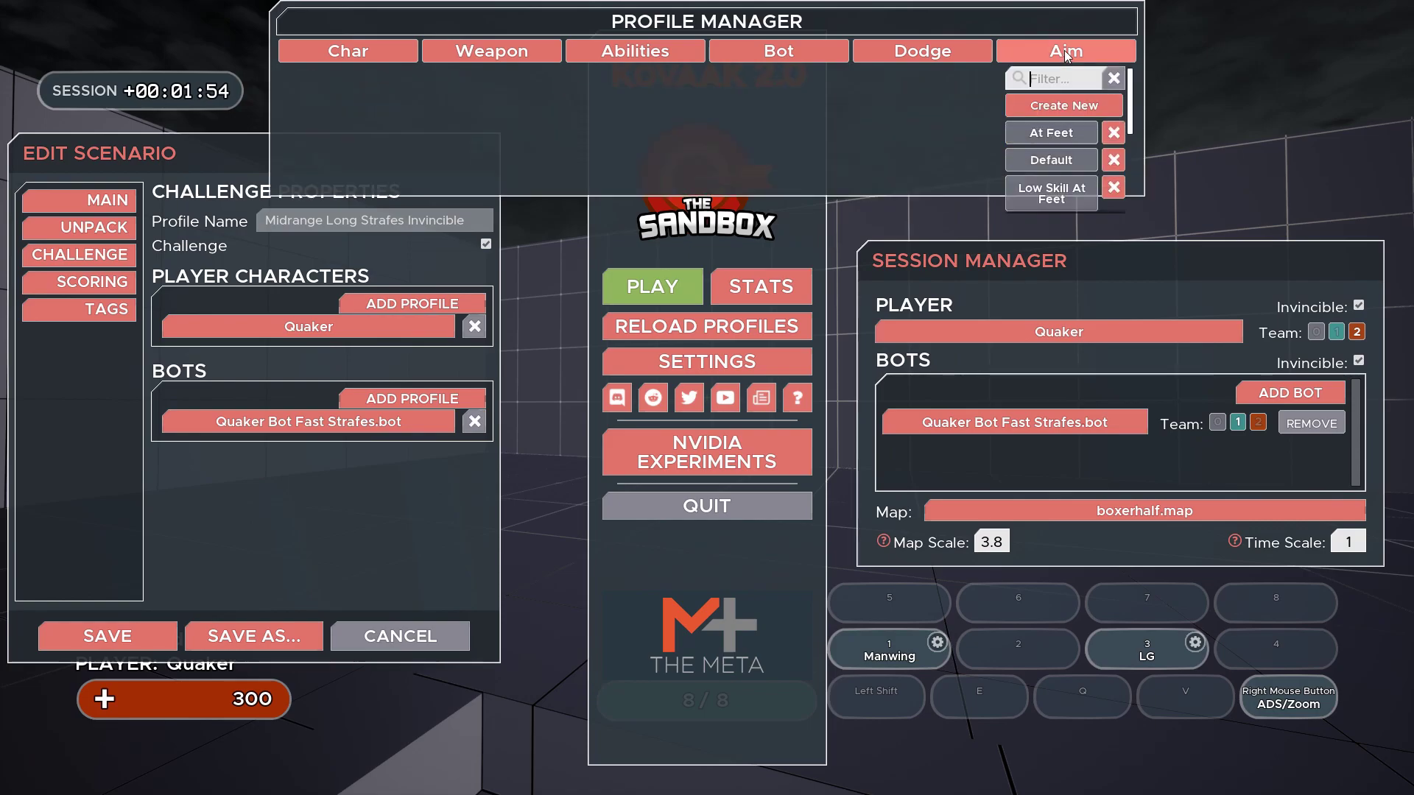
left_click(1063, 134)
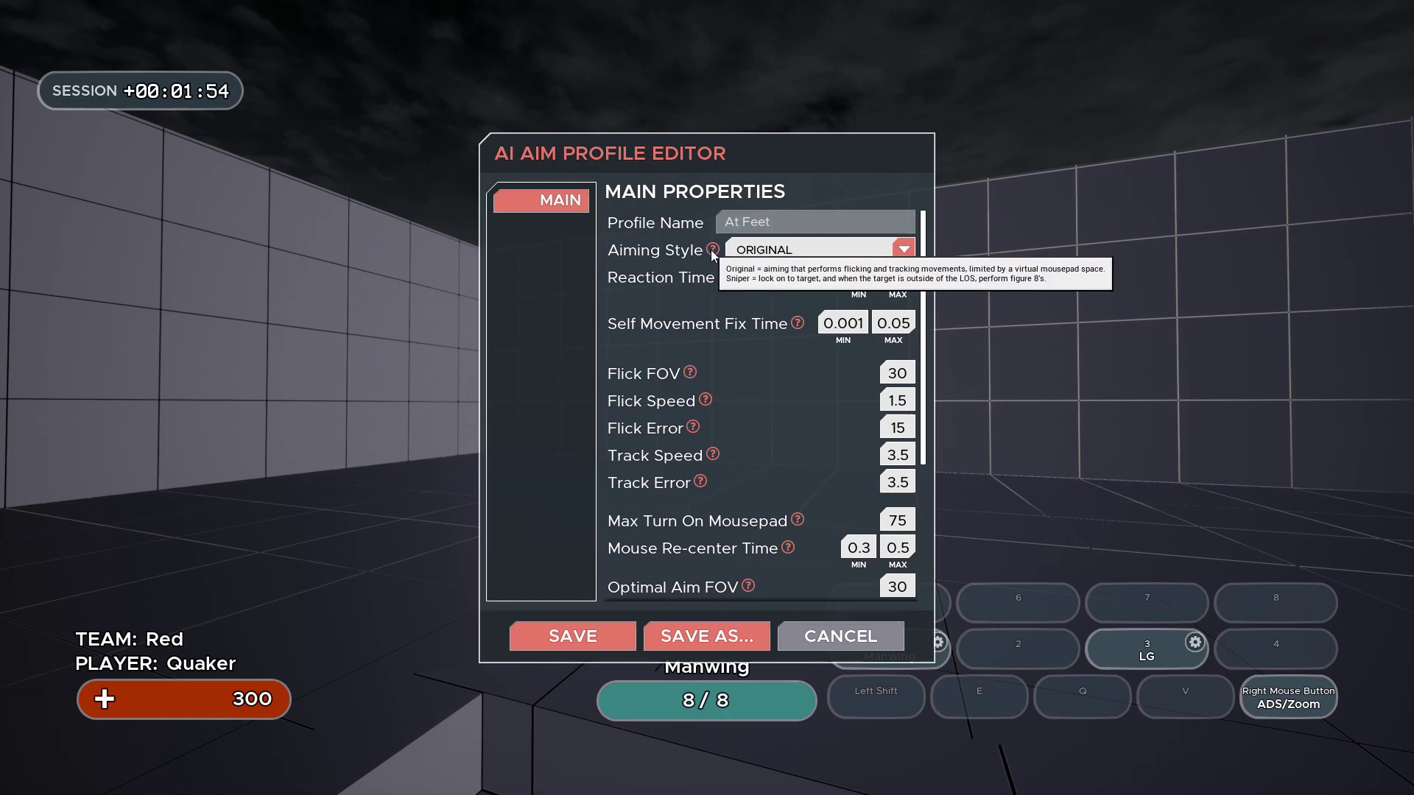
mouse_move(726, 284)
left_click_drag(926, 355, 921, 497)
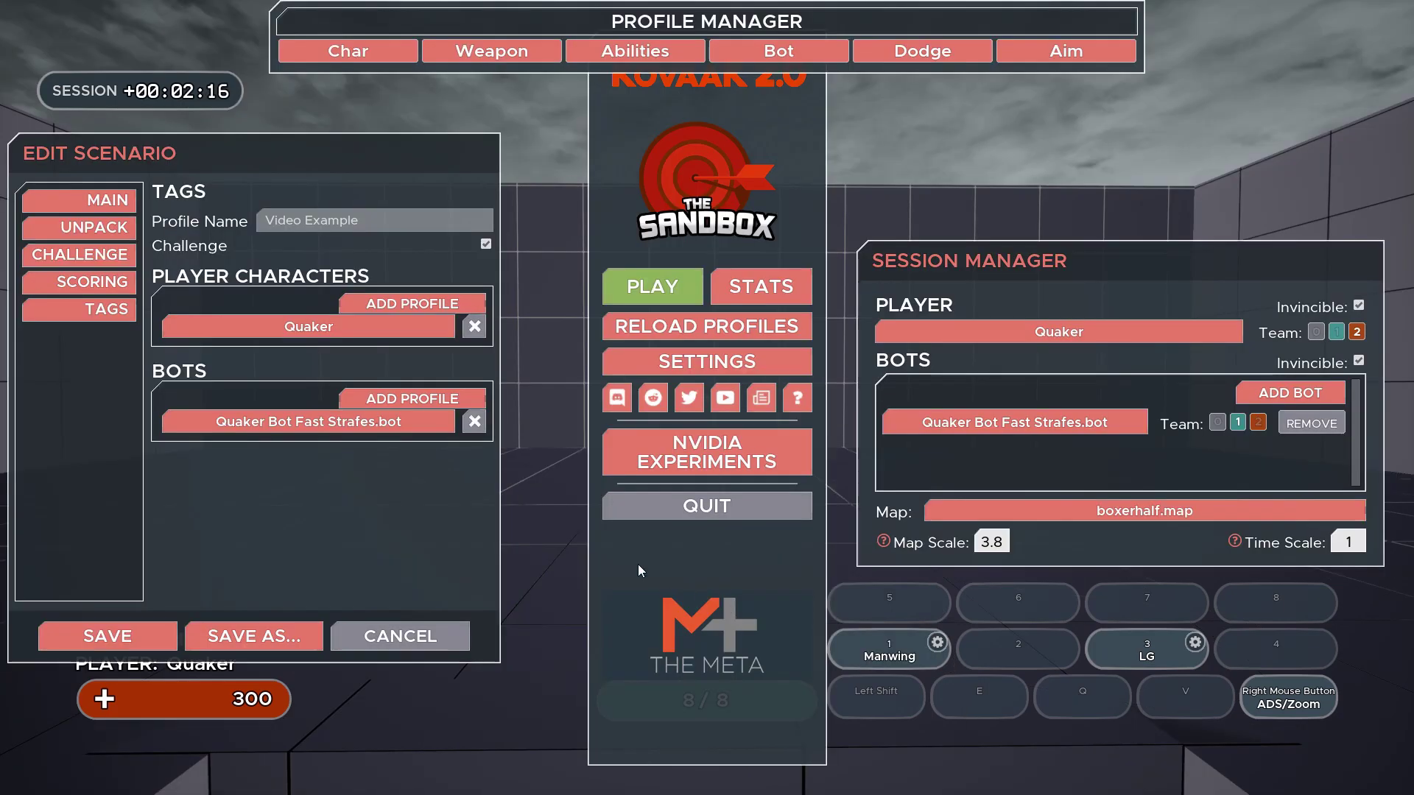
- In the tags, replace LG with Wingman, add a second author, and set description 'Example for YT'
left_click(79, 309)
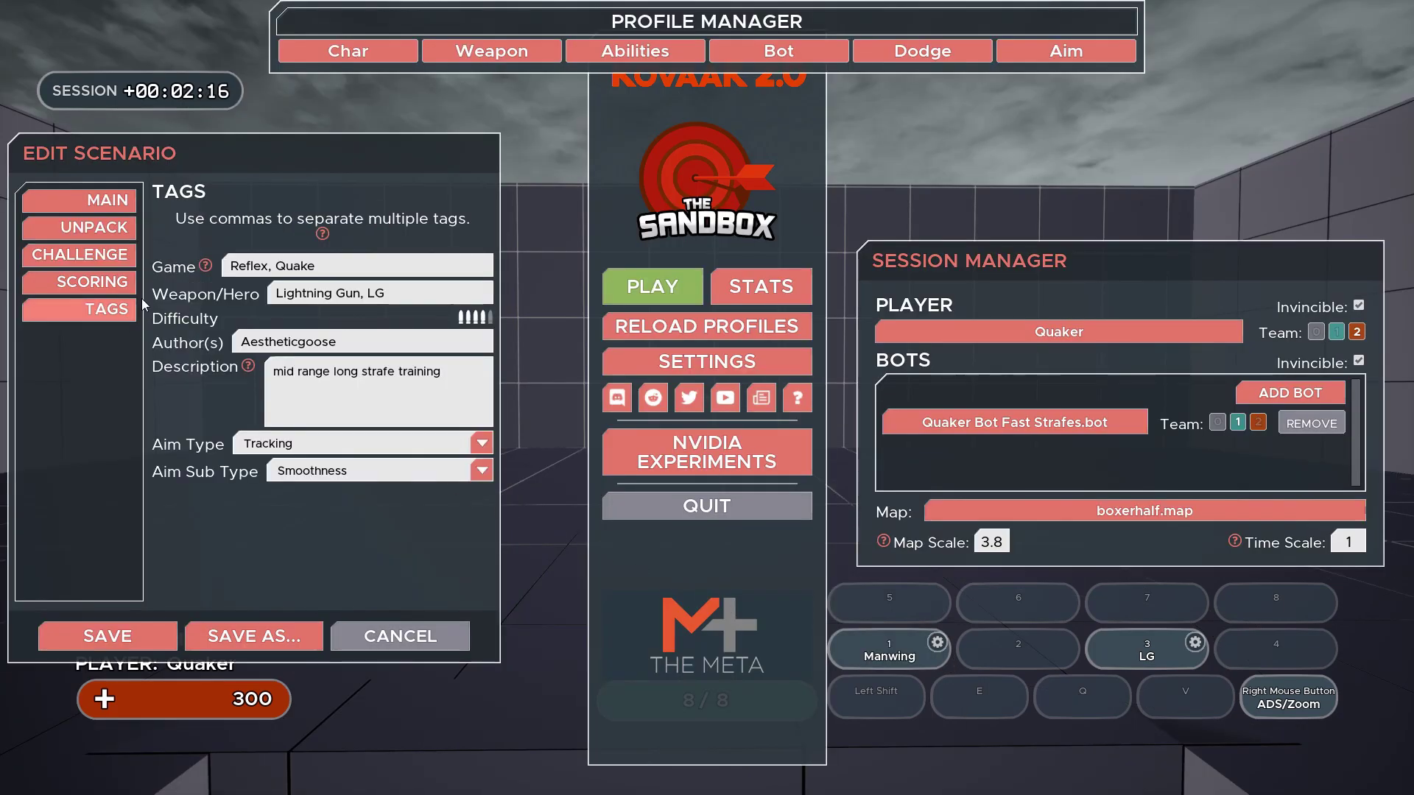
double_click(376, 295)
type("Wingman")
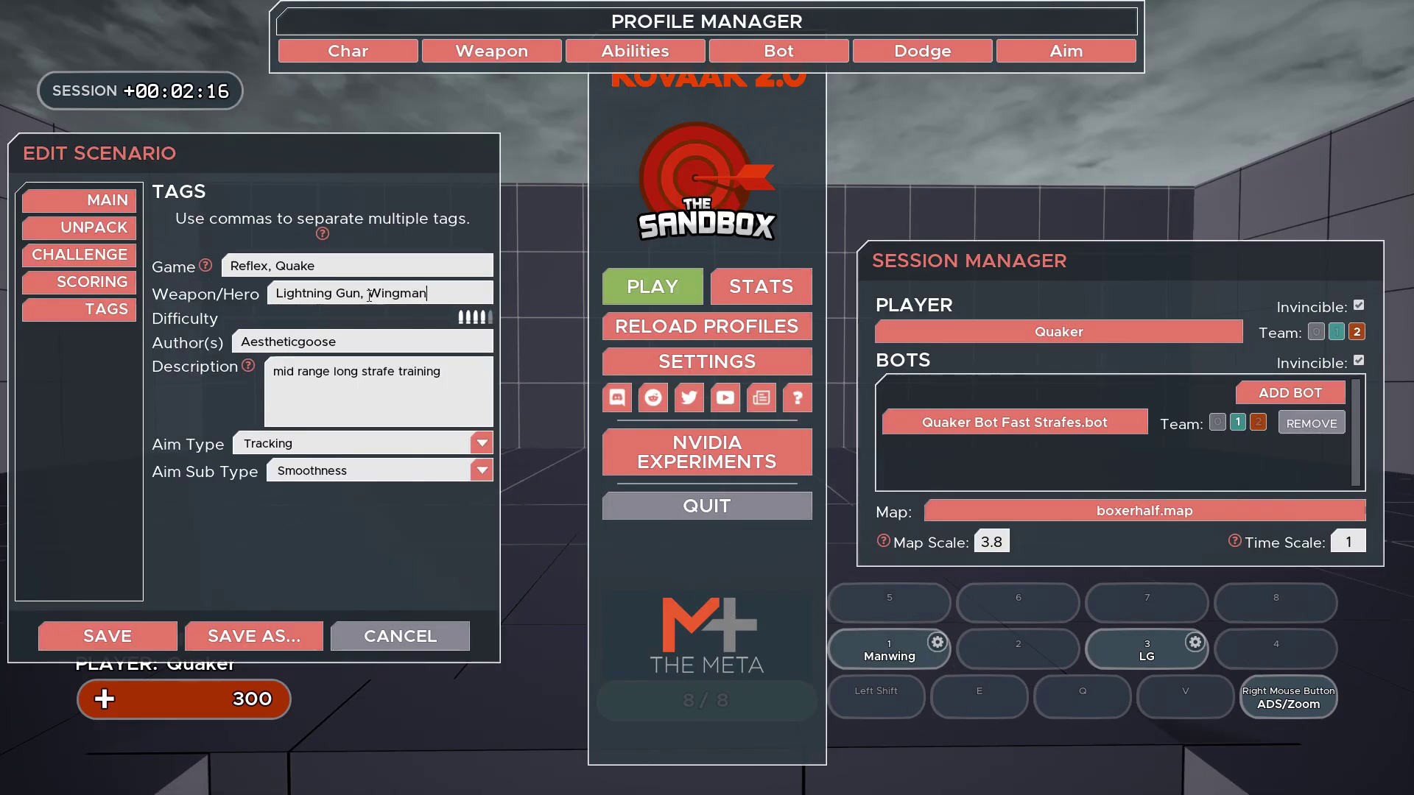
left_click(359, 344)
type(", Struth")
left_click(442, 372)
left_click_drag(442, 372, 267, 379)
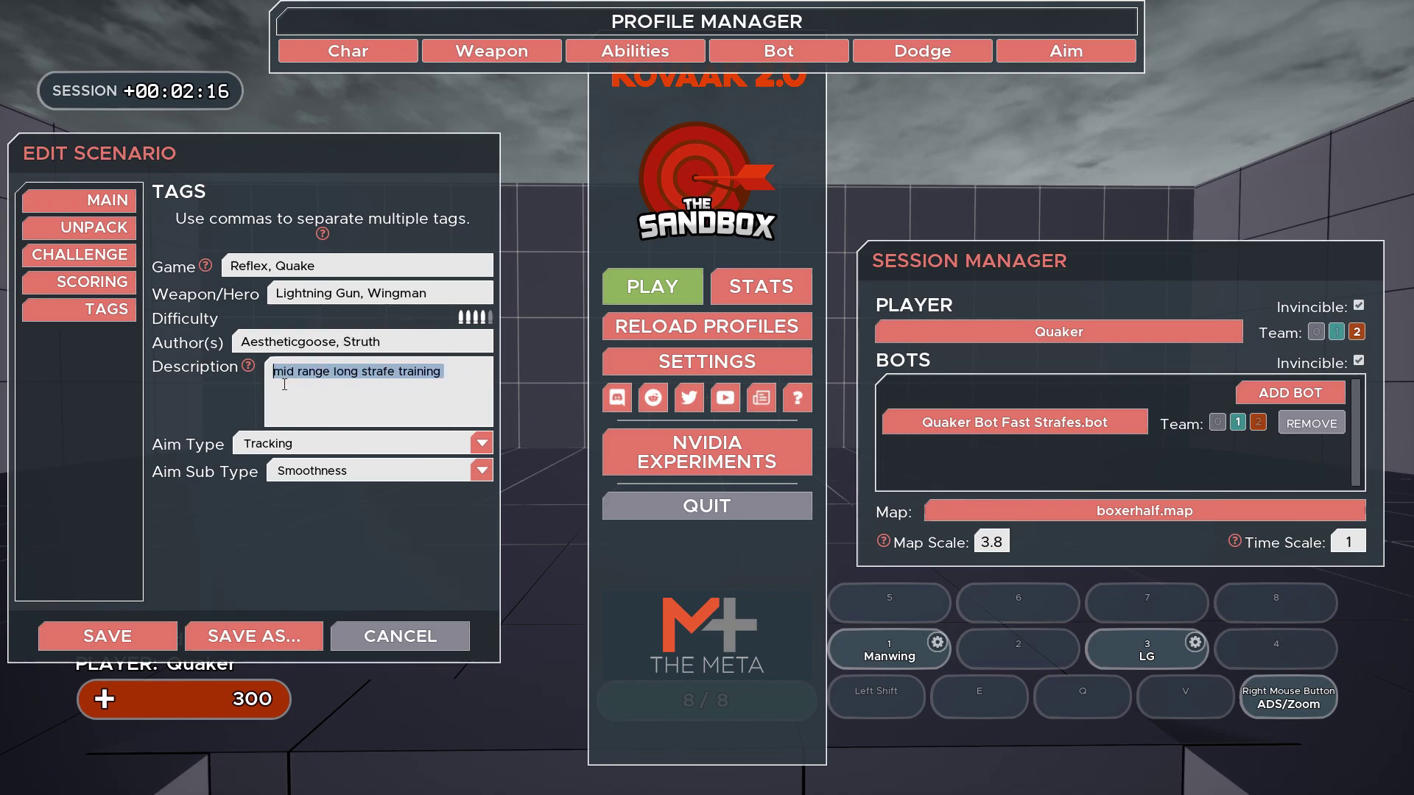
type("Example for YT")
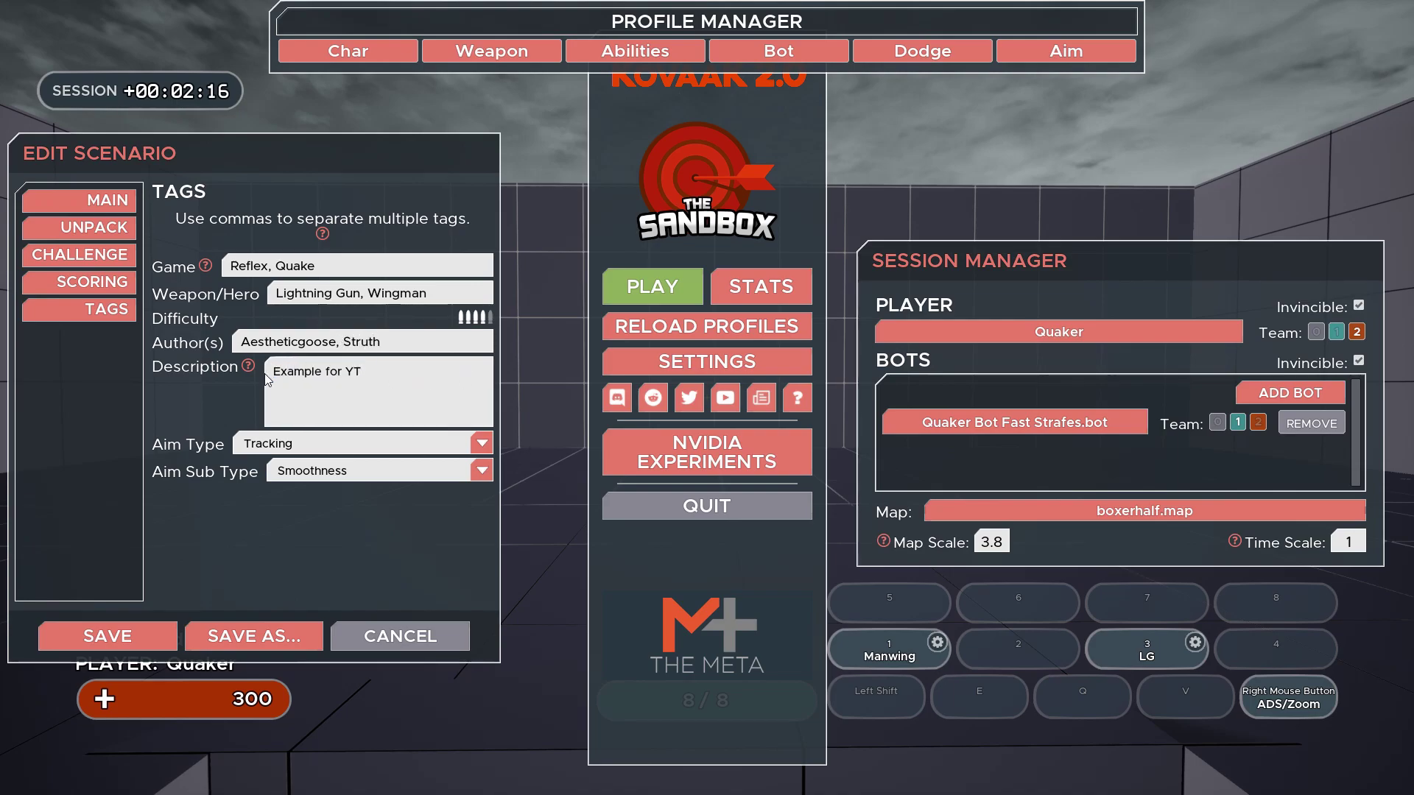
- Save the scenario as 'Video Example YT'
left_click(255, 641)
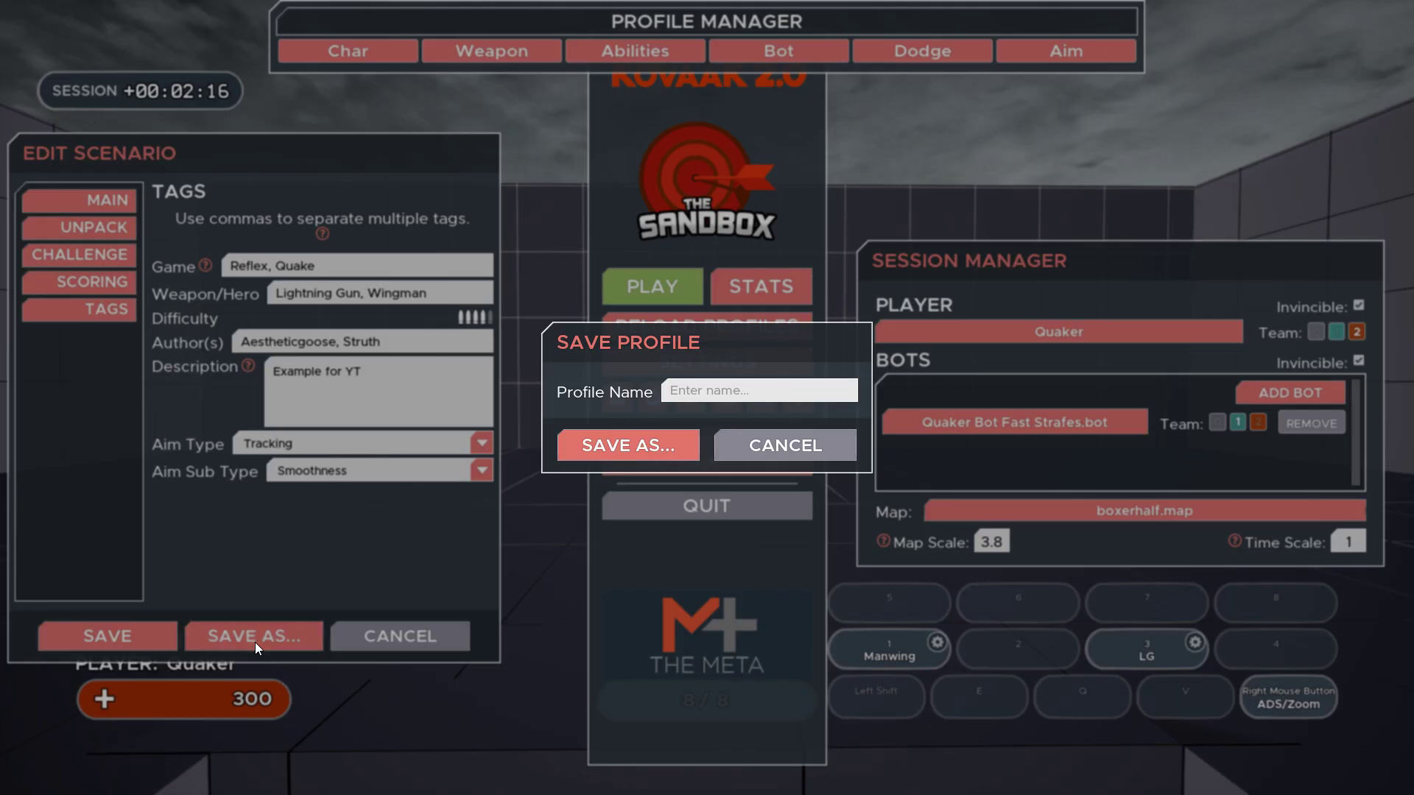
type("Video Example YT")
left_click(686, 443)
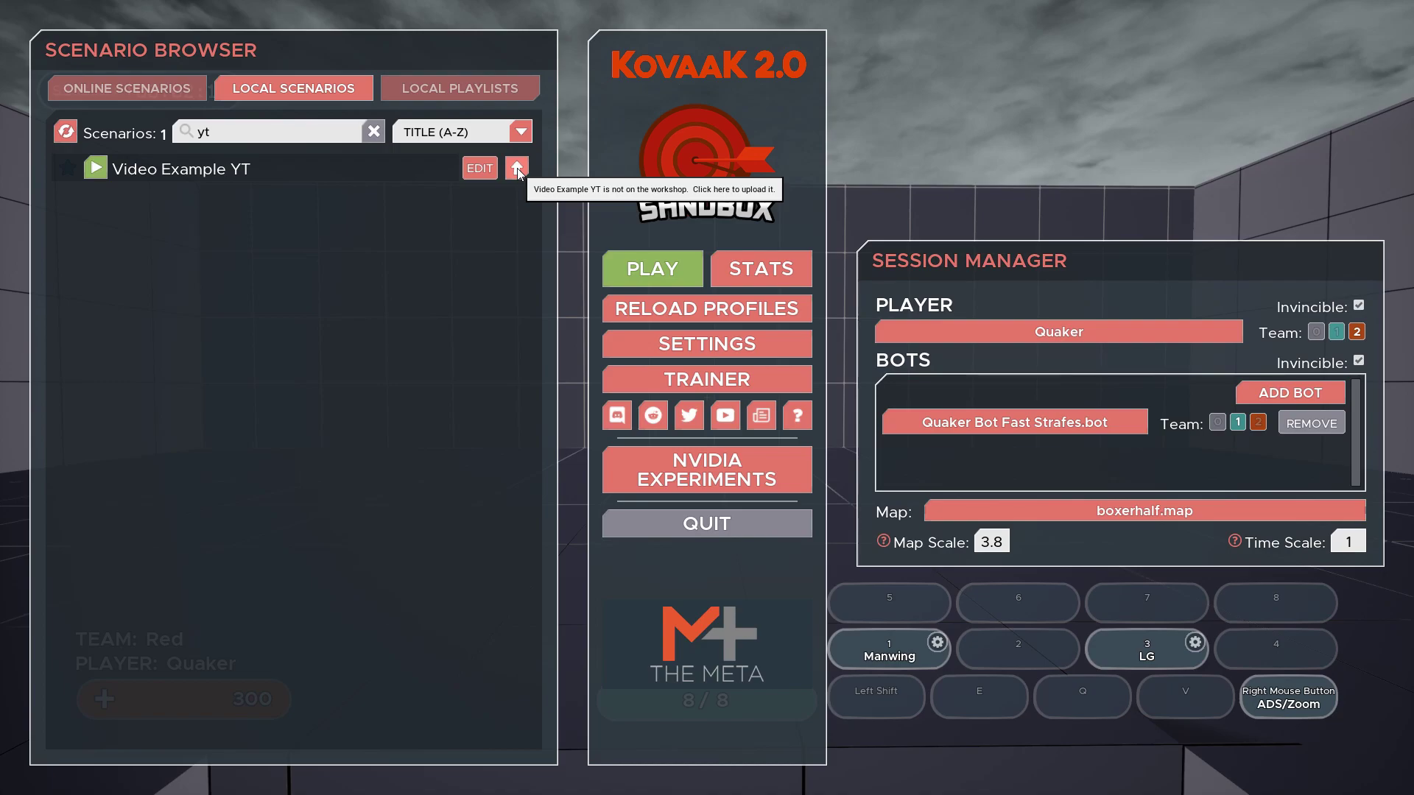
key("Escape")
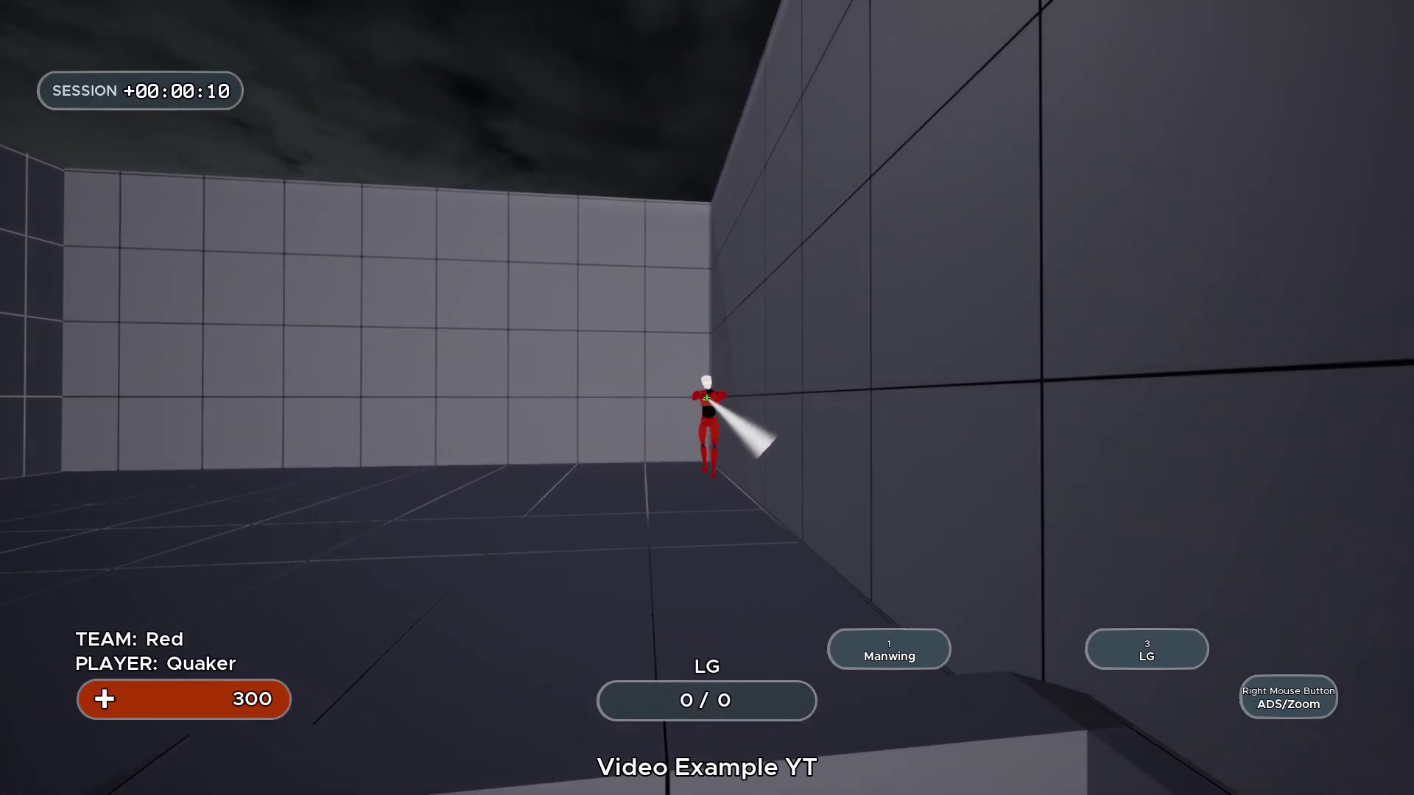